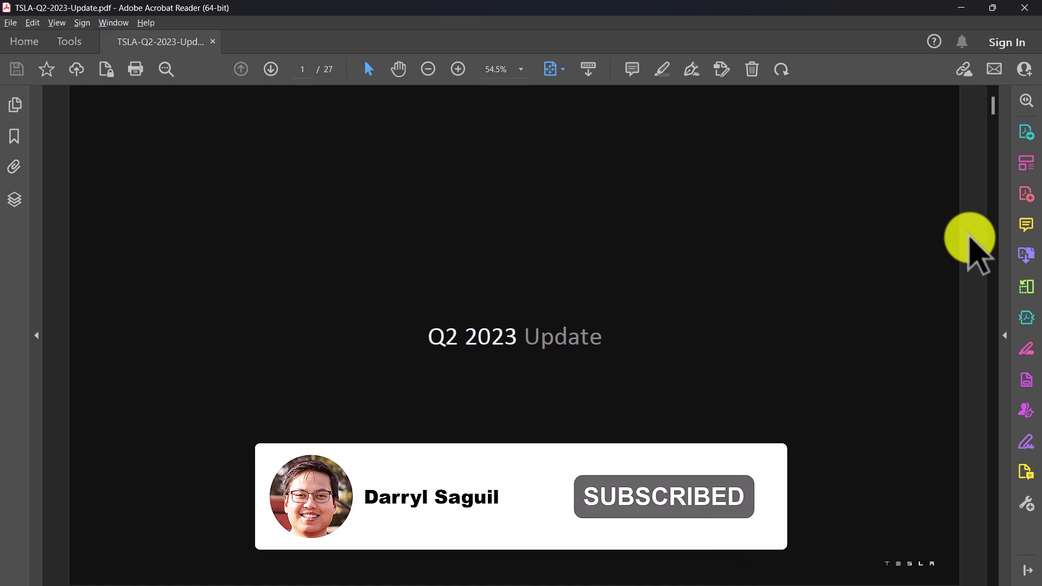
Step: Scroll through TSLA-Q2-2023-Update.pdf to the page 4 Financial Summary and the page 6 Operational Summary
scroll(969, 241, "down", 6)
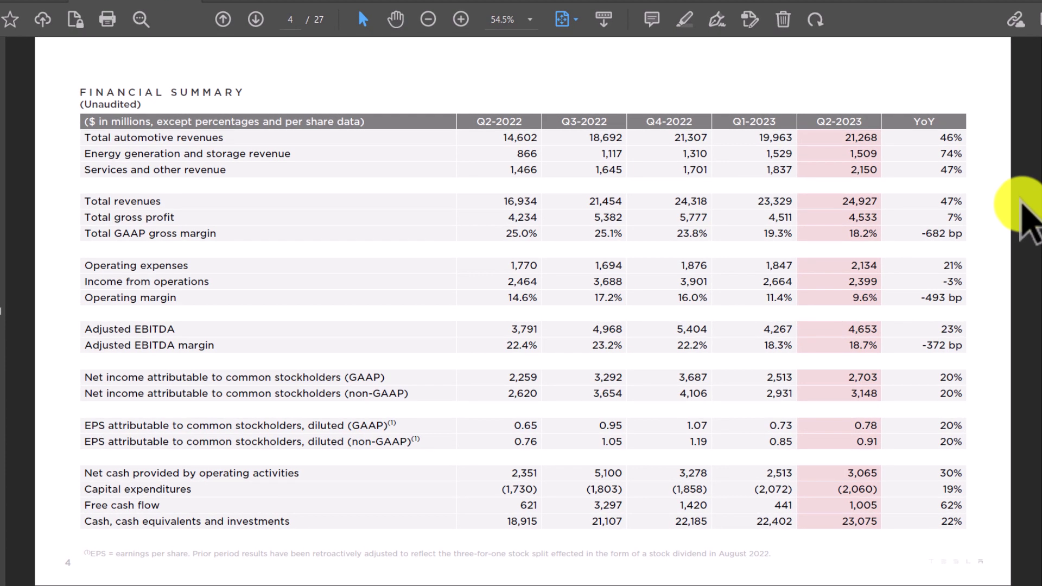
scroll(1023, 200, "down", 2)
scroll(1022, 200, "down", 2)
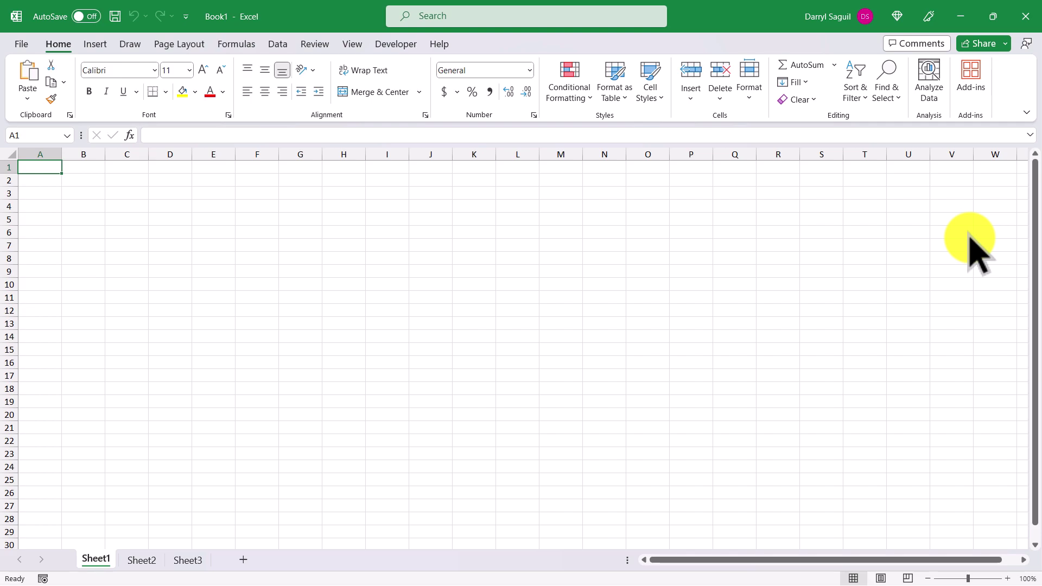
Step: Import TSLA-Q2-2023-Update.pdf from PDF so Navigator lists its tables and pages
left_click(278, 43)
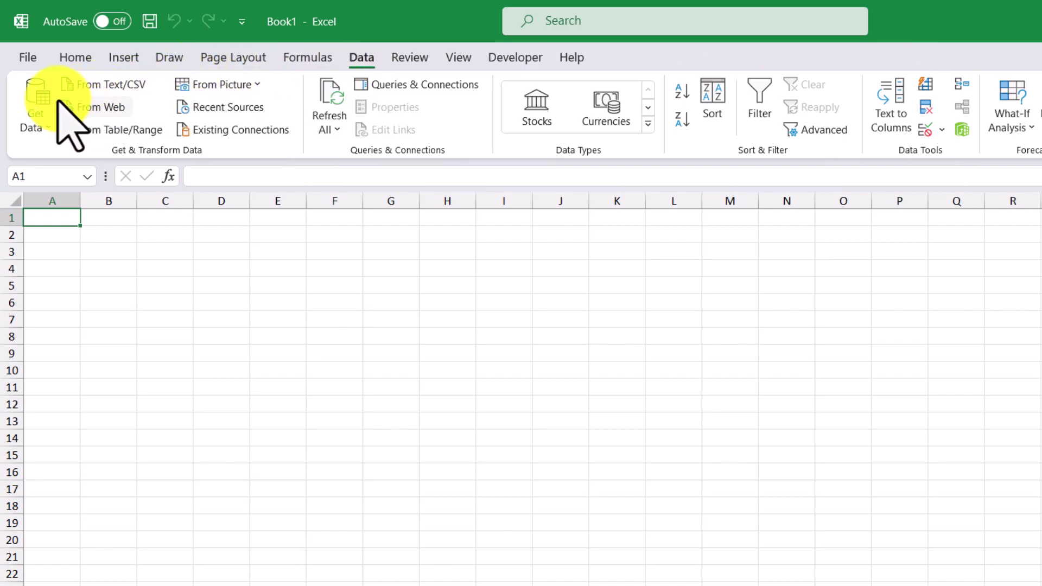
left_click(37, 107)
mouse_move(154, 157)
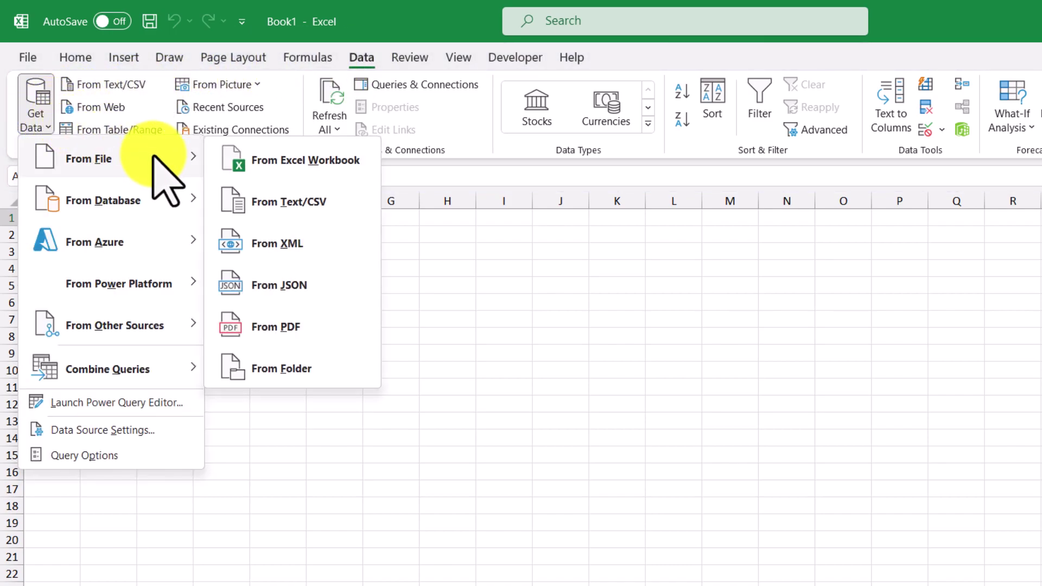
left_click(343, 328)
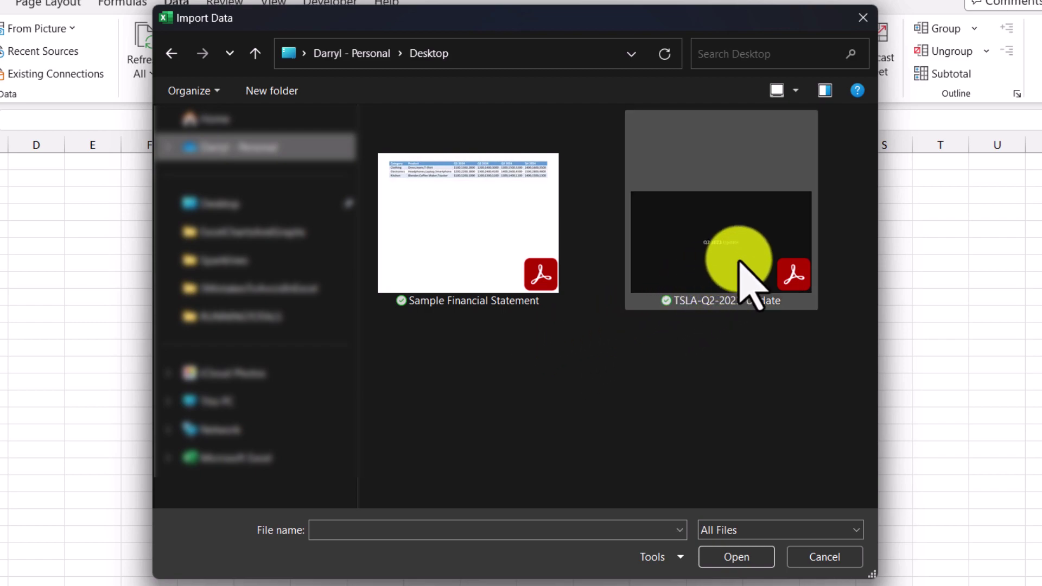
double_click(776, 275)
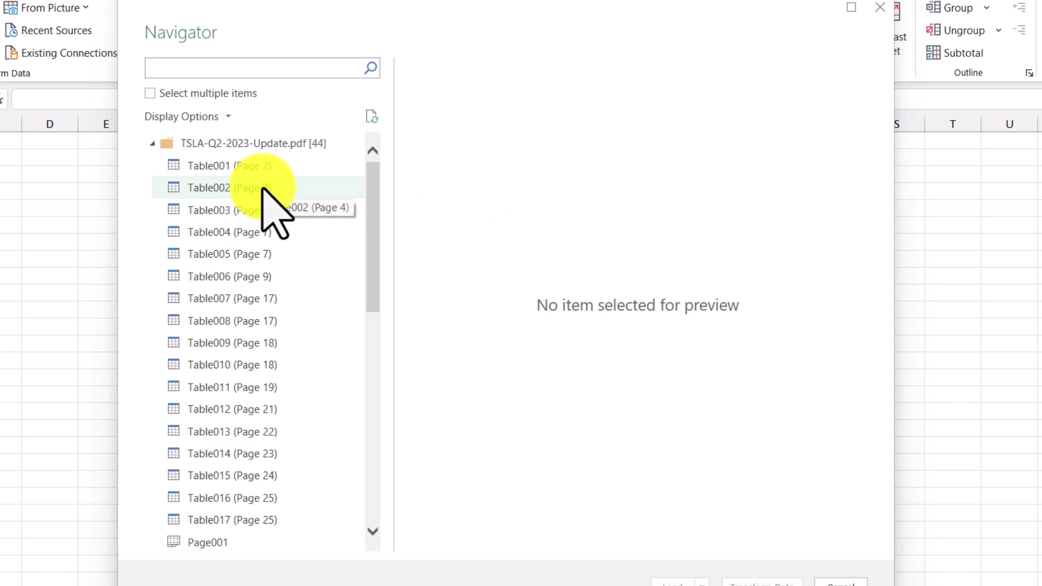
Step: Select Table002 (Page 4) and Table003 (Page 6) together and open them in Power Query Editor
left_click(262, 188)
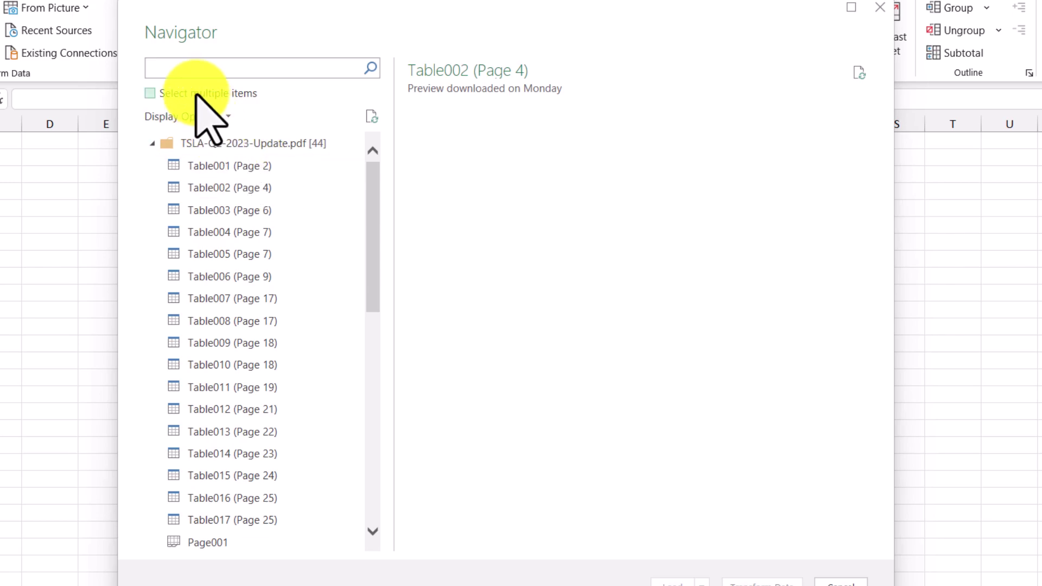
left_click(203, 98)
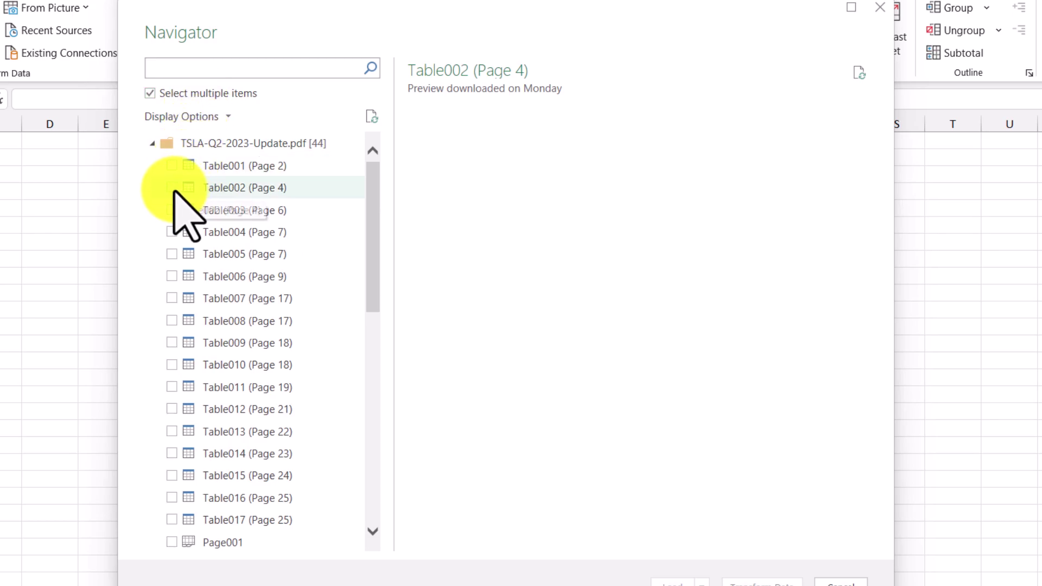
left_click(173, 188)
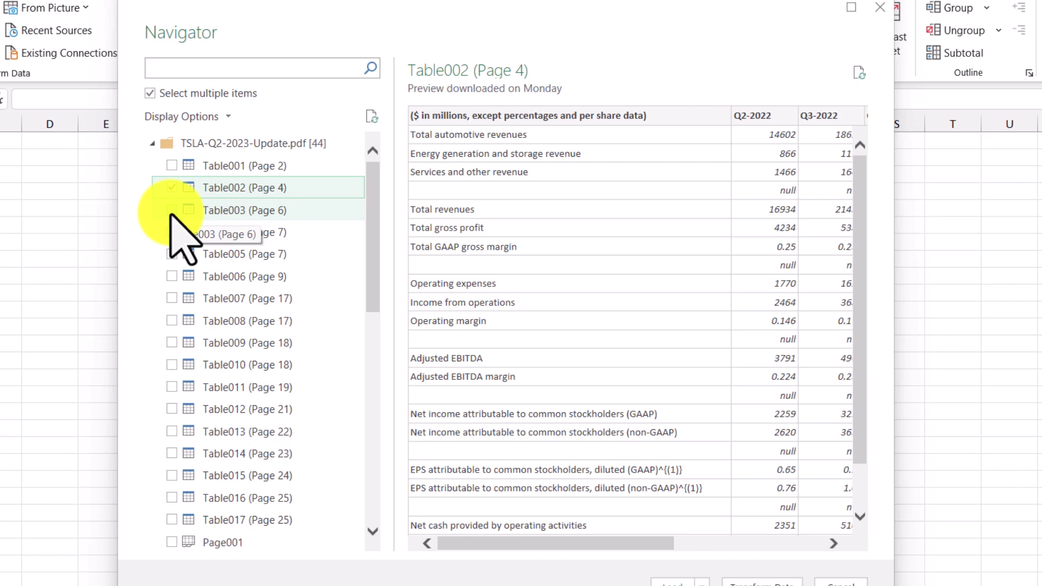
left_click(172, 211)
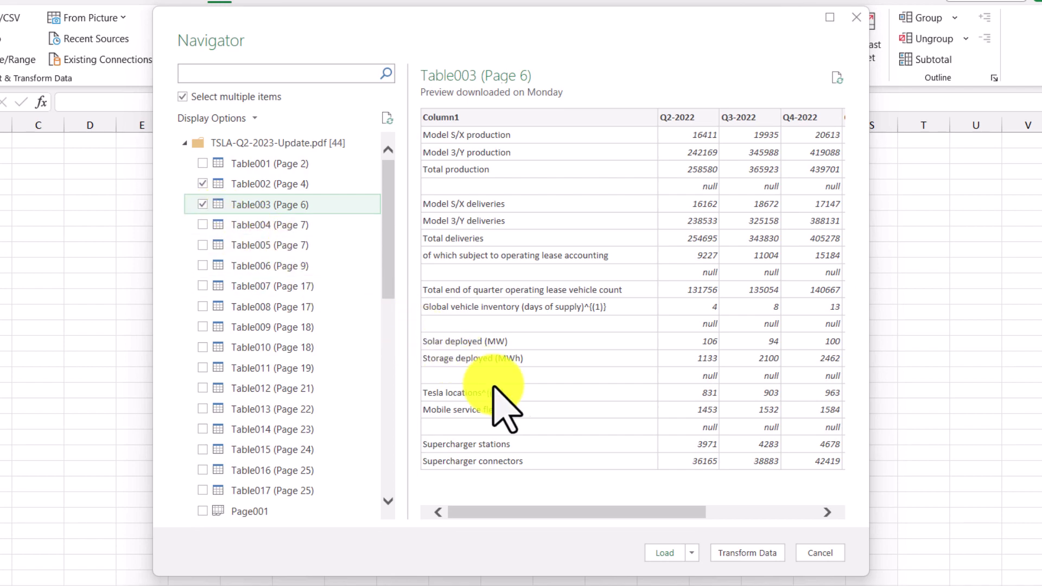
left_click(739, 554)
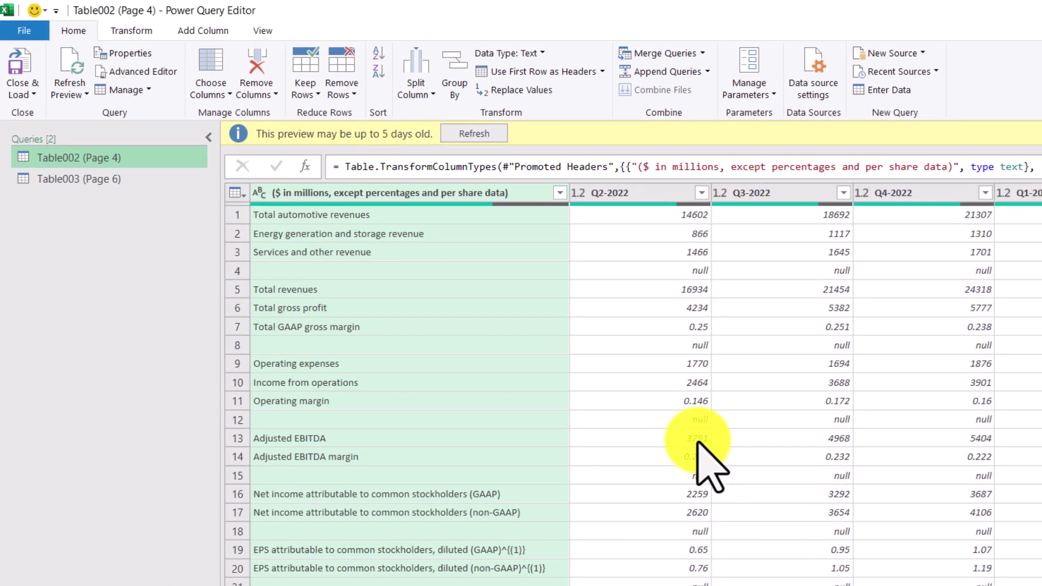
Step: Remove empty rows from Table002 and Table003 via their first-column filters, then Close & Load both
left_click(559, 193)
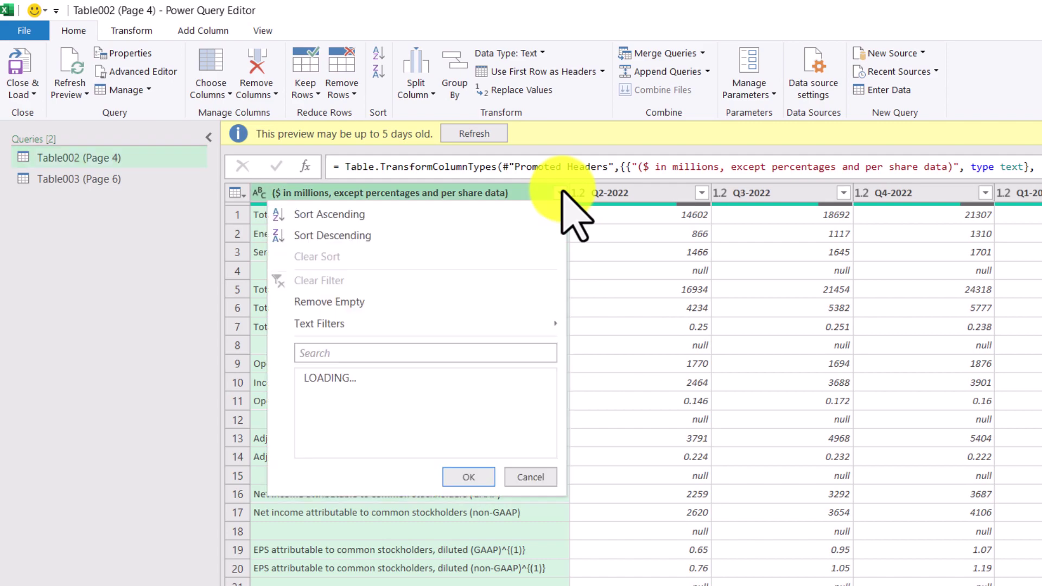
left_click(458, 328)
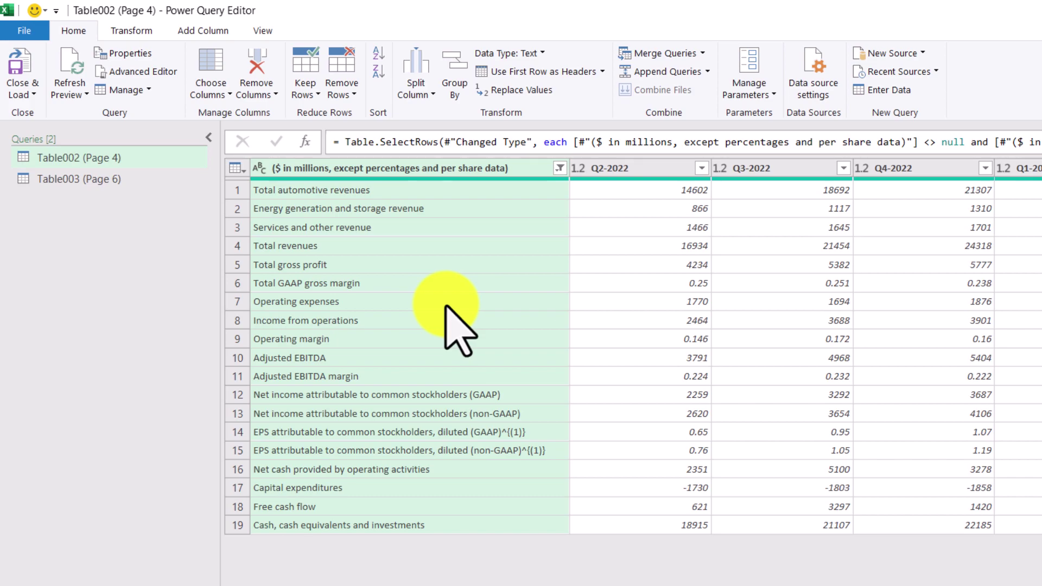
left_click_drag(145, 179, 150, 179)
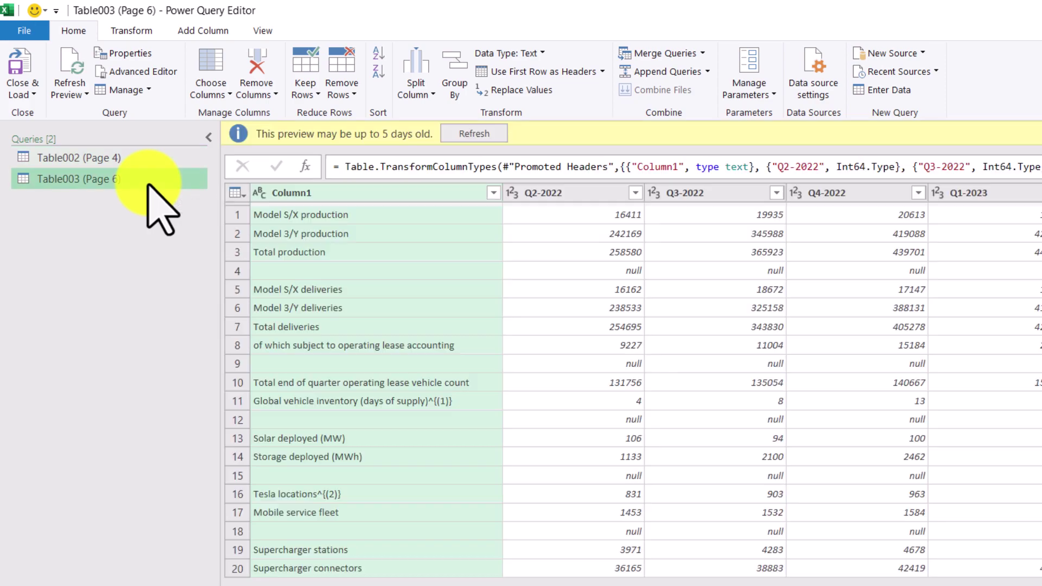
left_click(493, 193)
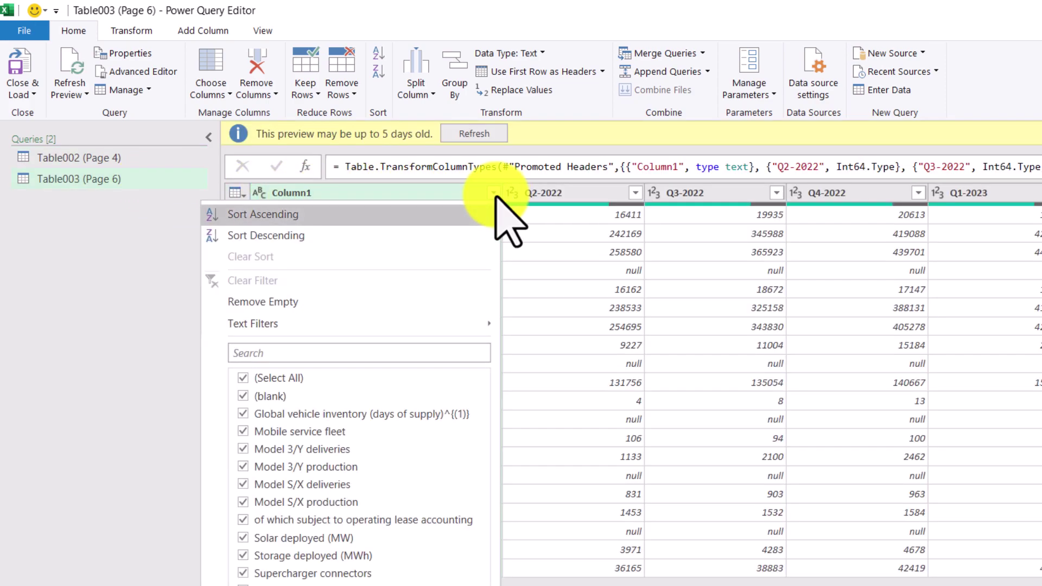
left_click(342, 304)
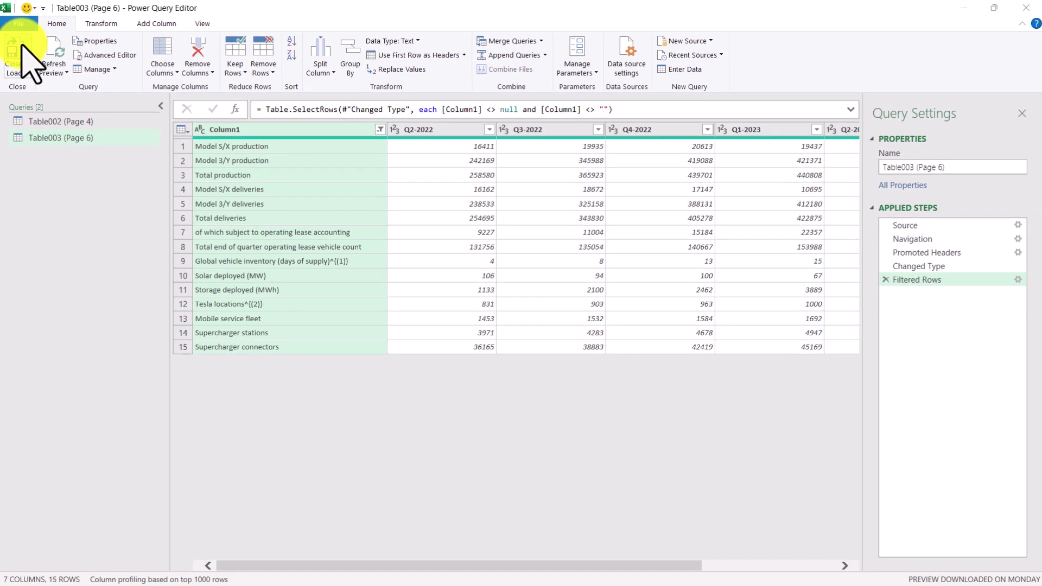
left_click(22, 46)
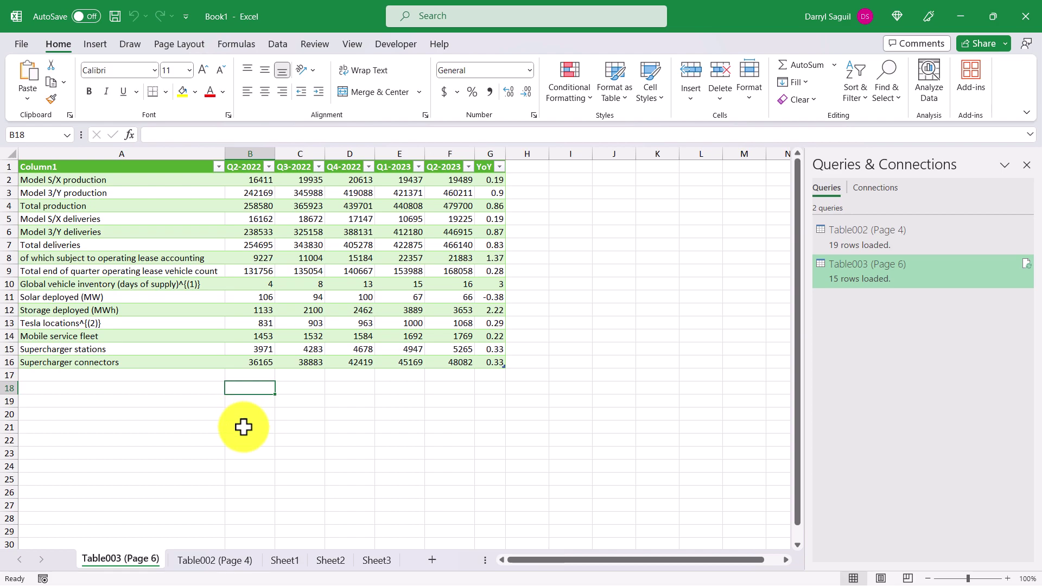
Step: Switch to the Table002 (Page 4) sheet to review its loaded table
left_click(215, 560)
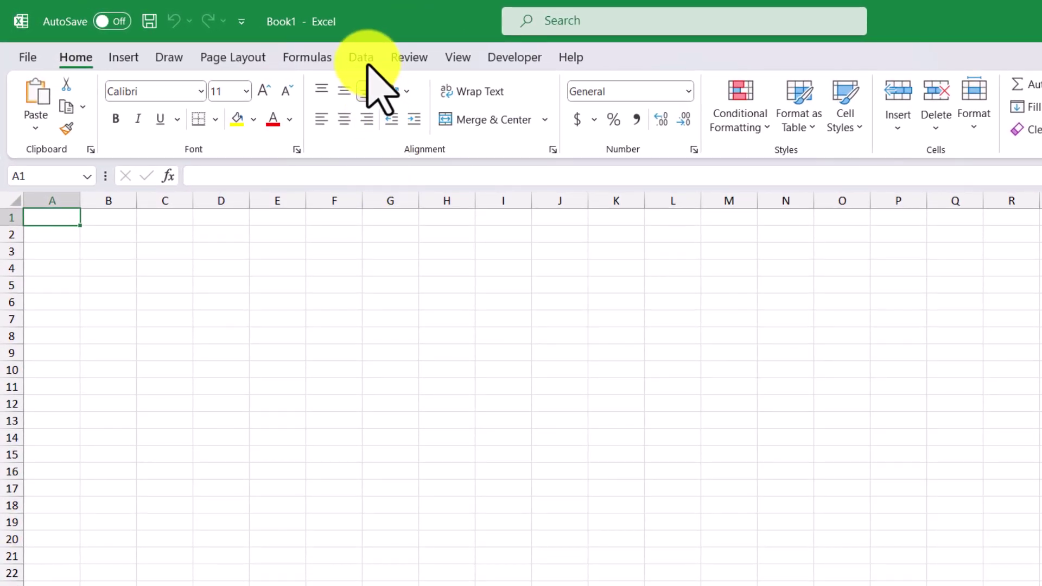
Step: Import Sample Financial Statement.pdf and load its Table001 (Page 1) into the workbook
left_click(365, 58)
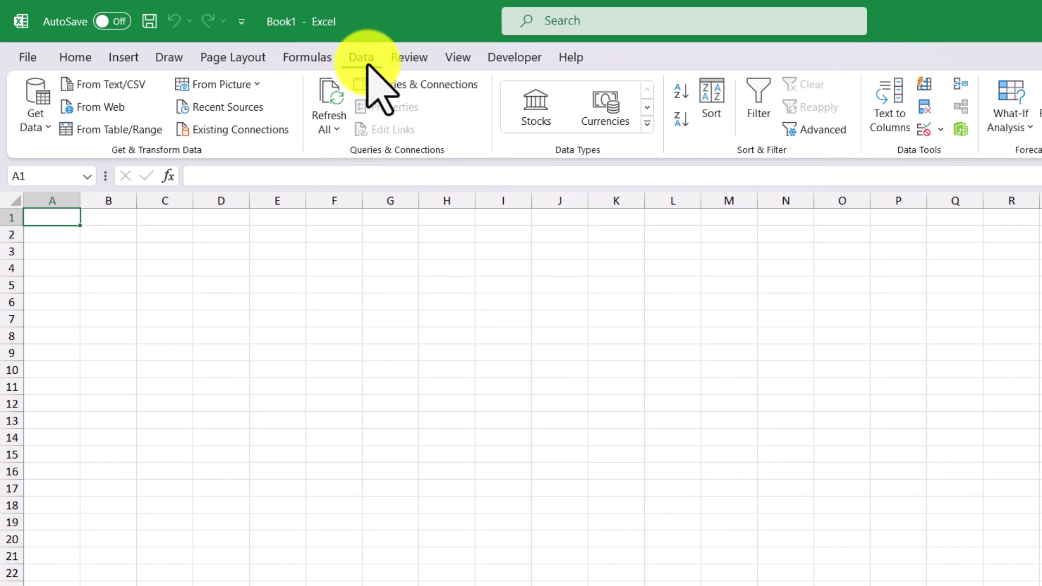
left_click(43, 103)
mouse_move(163, 155)
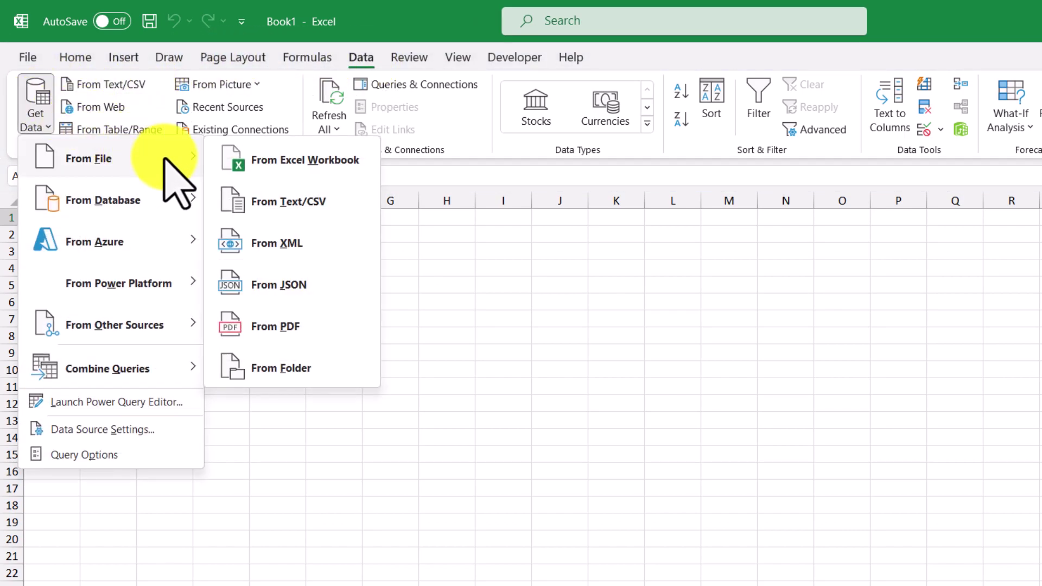
left_click(348, 328)
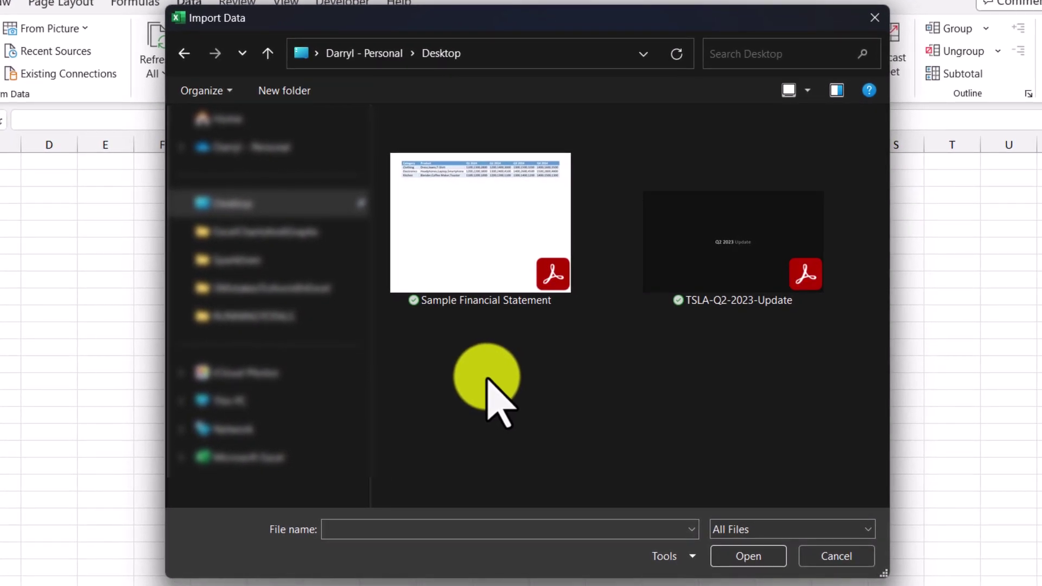
double_click(514, 231)
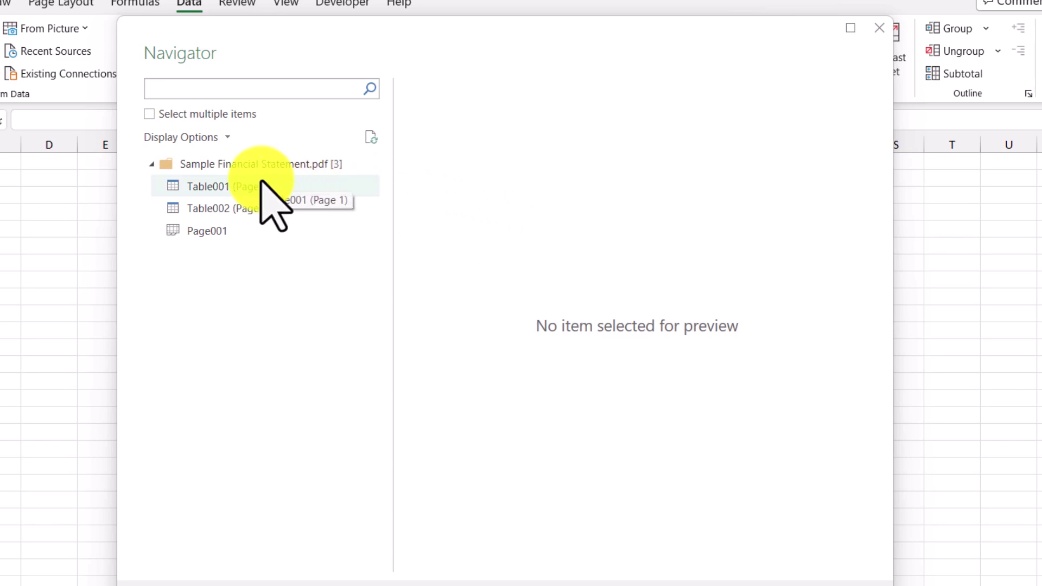
left_click(261, 183)
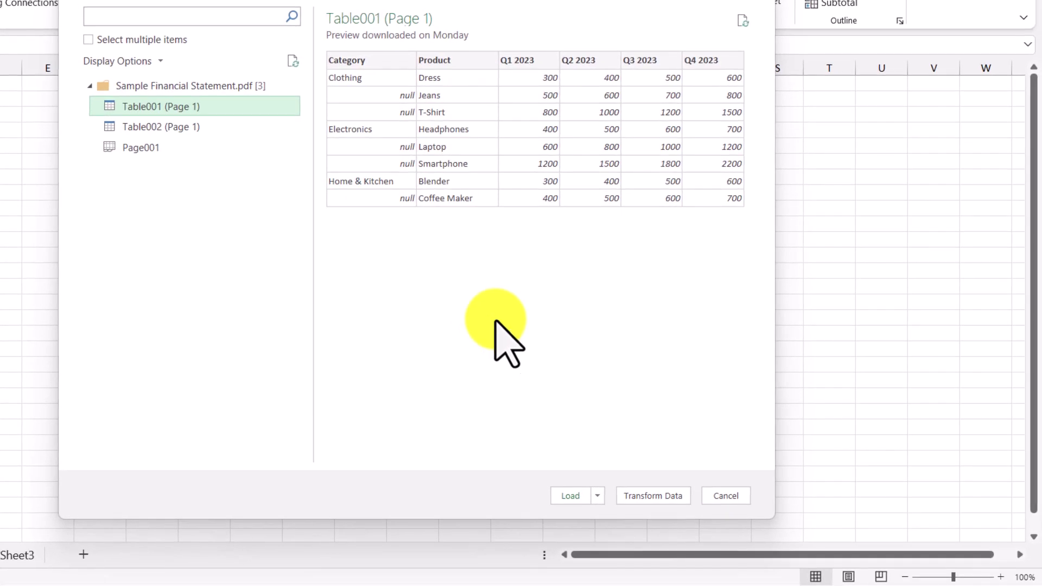
left_click(581, 497)
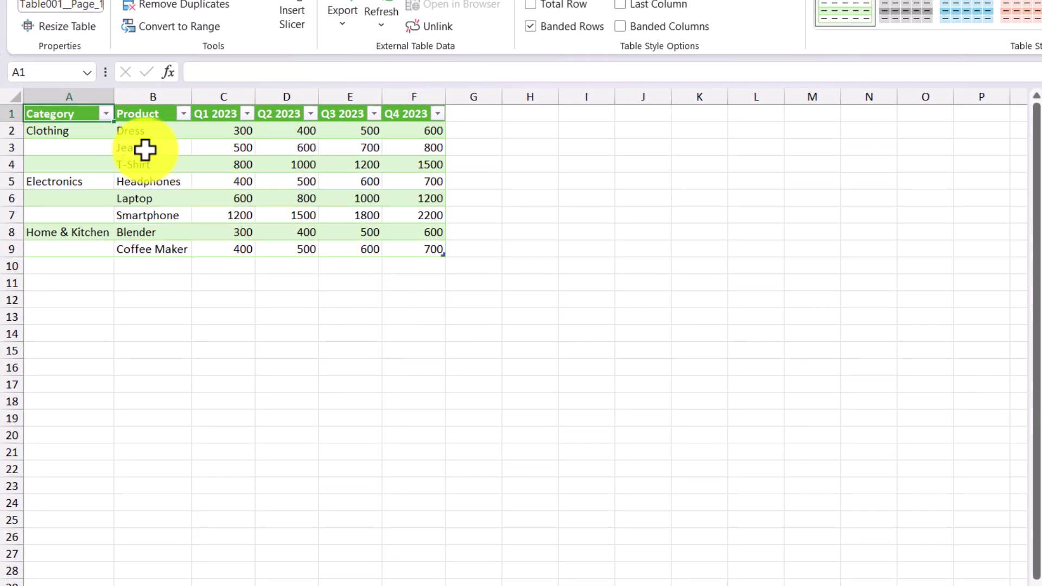
Step: Filter the Category column to show only the Clothing rows
left_click(106, 114)
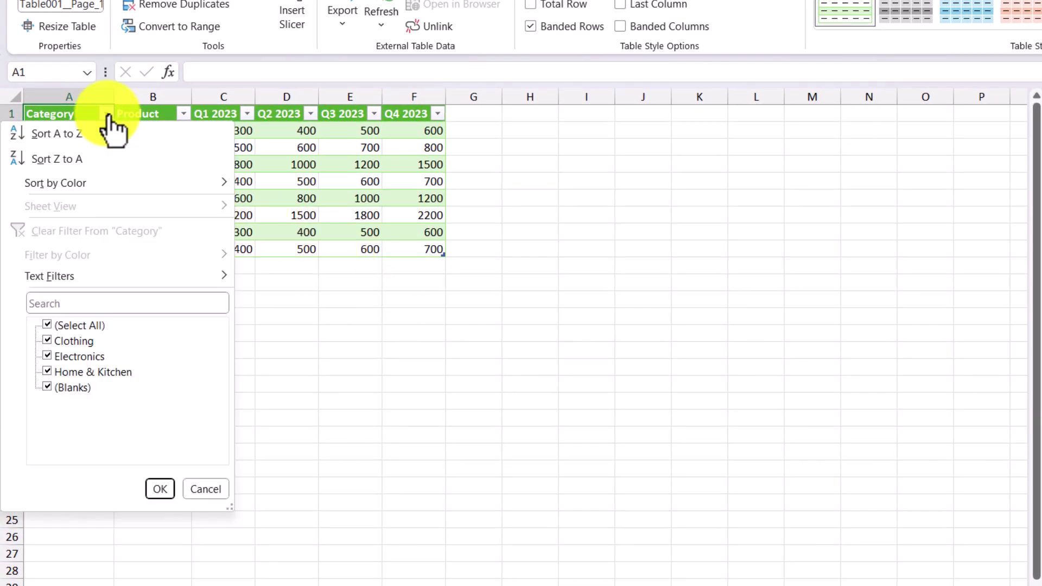
left_click(47, 325)
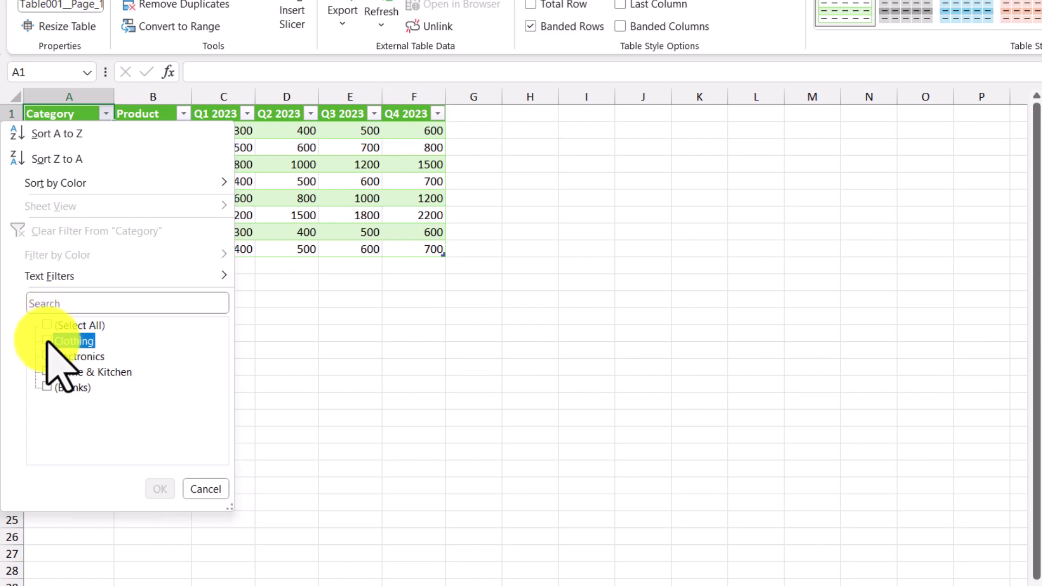
left_click(47, 340)
left_click(160, 489)
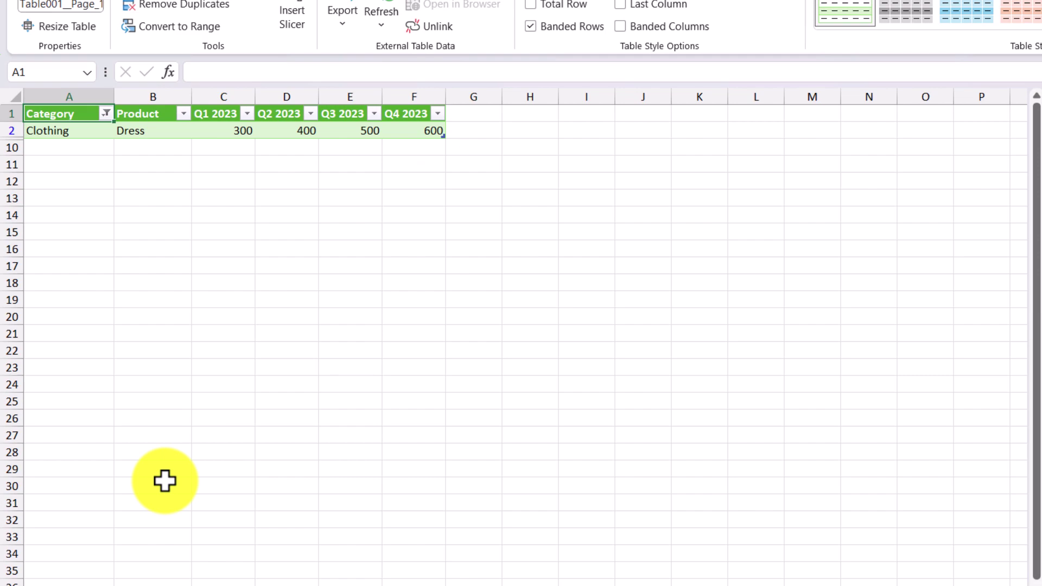
Step: Clear the Category filter so all eight products show, and select the whole table
left_click(105, 113)
left_click(125, 231)
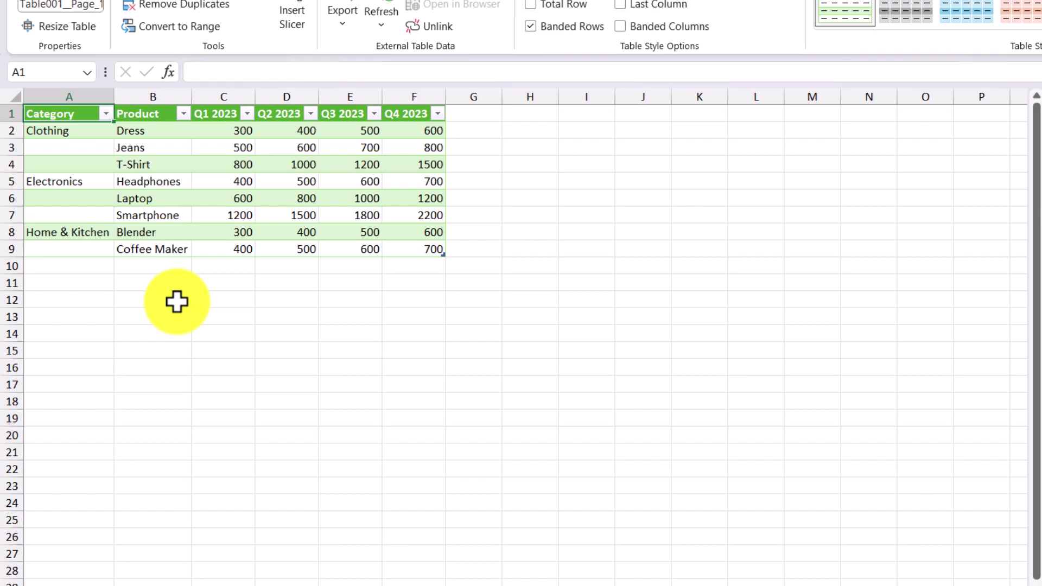
key("ctrl+a")
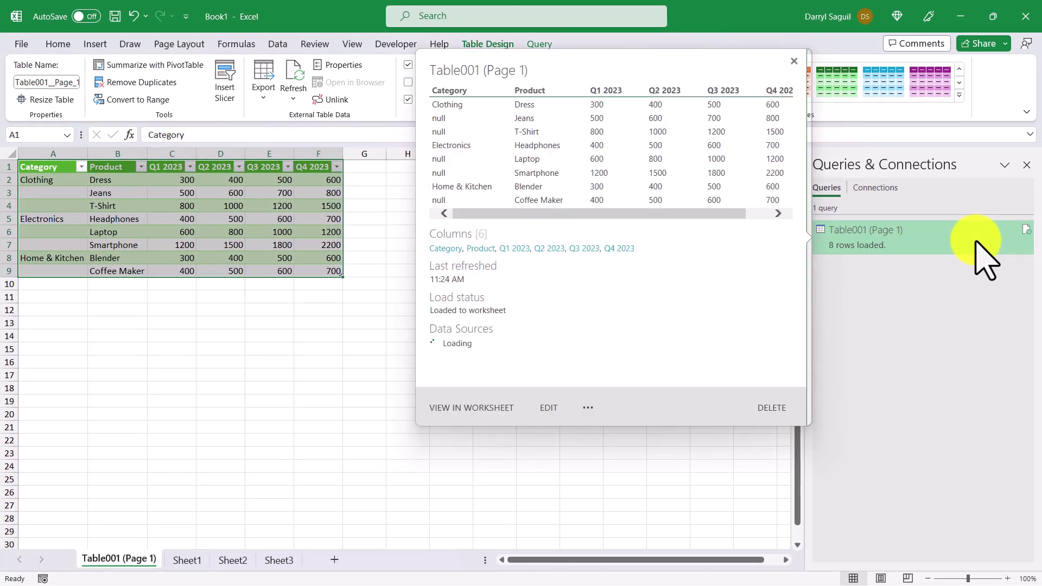
Step: Fill the Category column down in Power Query and load the result back to the Table001 (Page 1) sheet
double_click(976, 242)
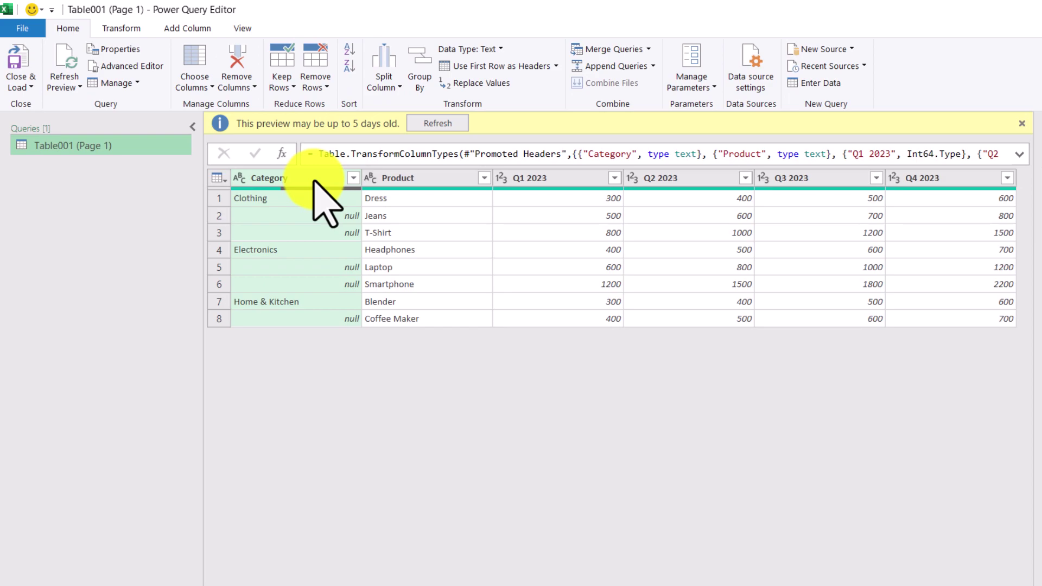
right_click(314, 182)
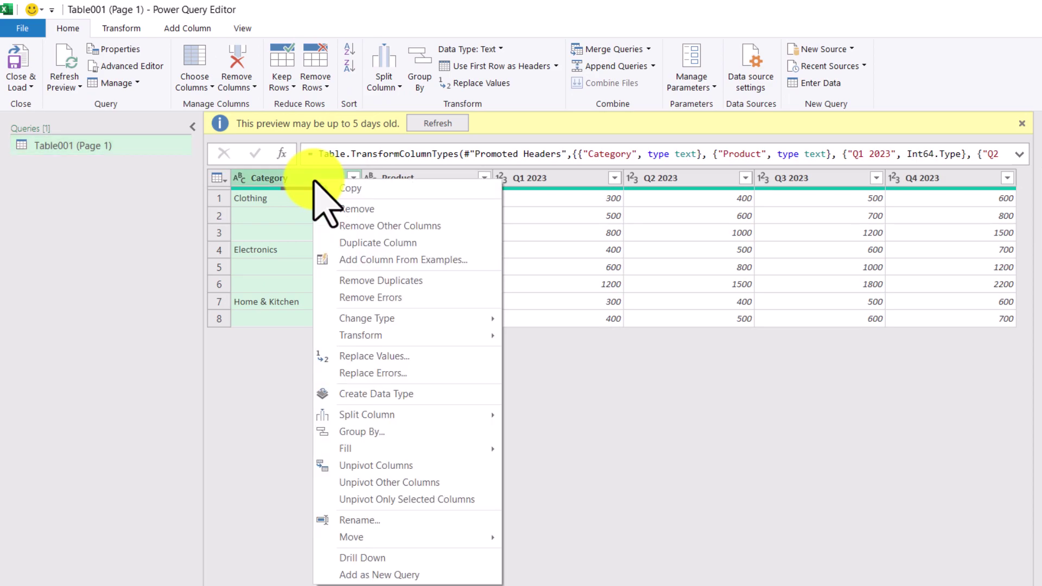
mouse_move(467, 450)
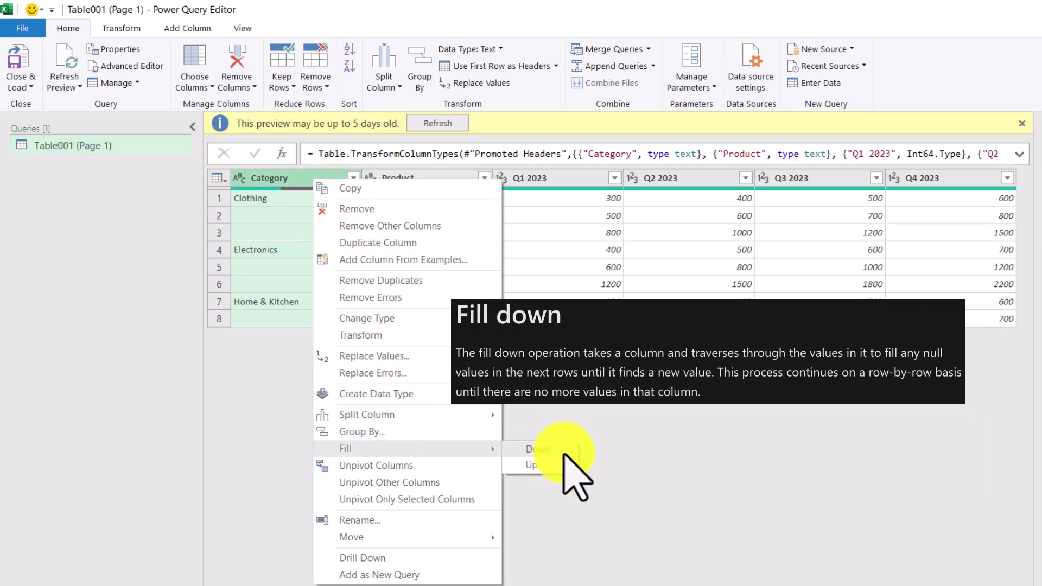
left_click(565, 455)
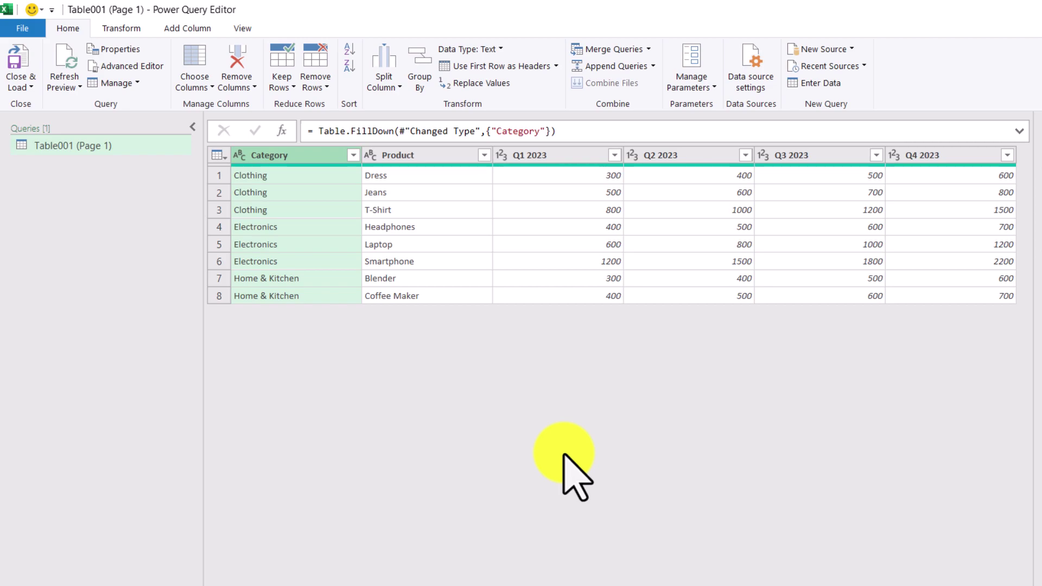
left_click(28, 54)
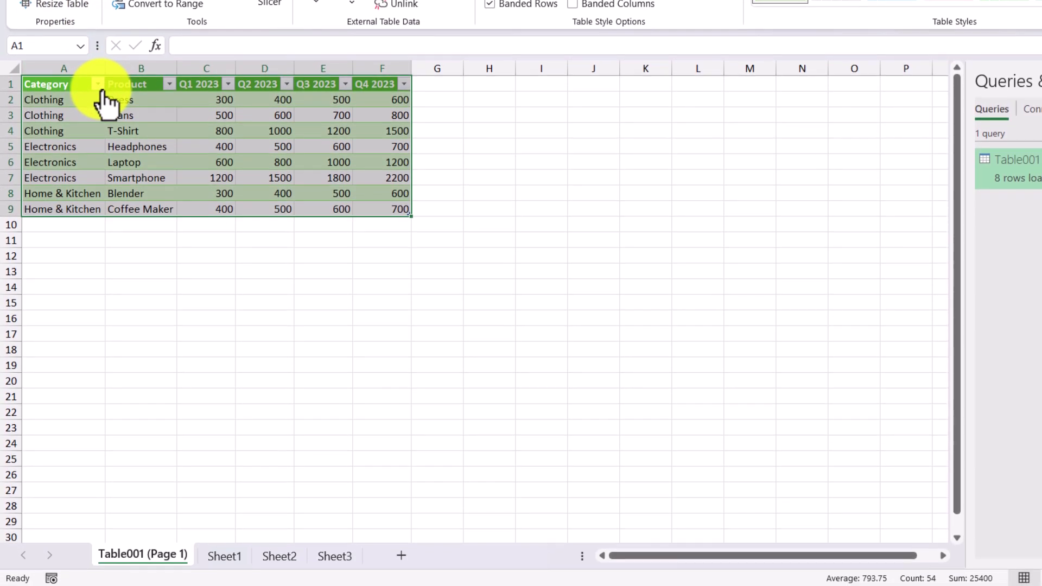
Step: Filter the loaded table's Category column to only Clothing
left_click(98, 200)
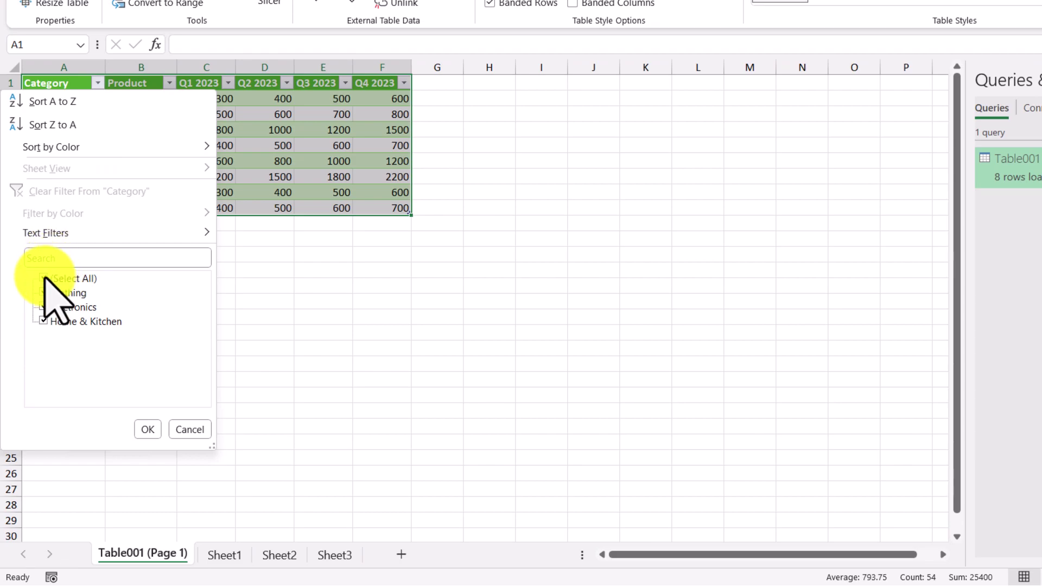
left_click(44, 278)
left_click(44, 292)
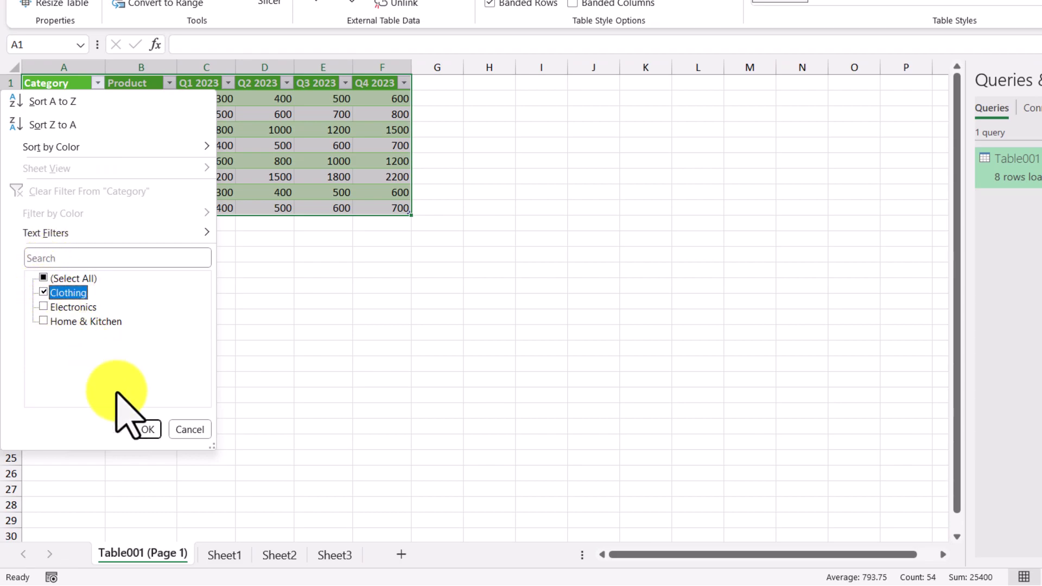
left_click(148, 430)
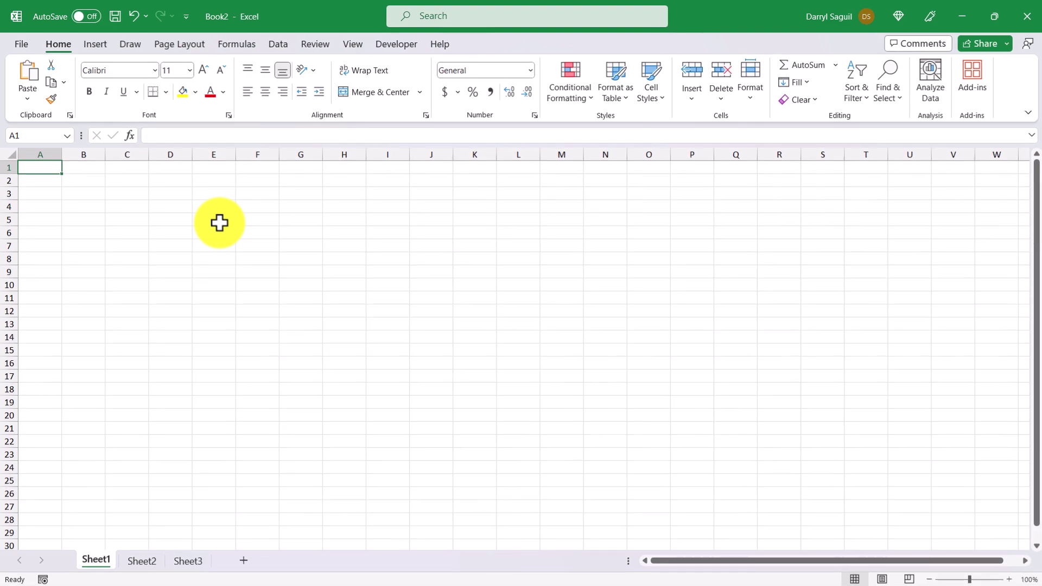
Step: Import Sample Financial Statement.pdf from PDF and preview Table002 (Page 1) in Navigator
left_click(266, 44)
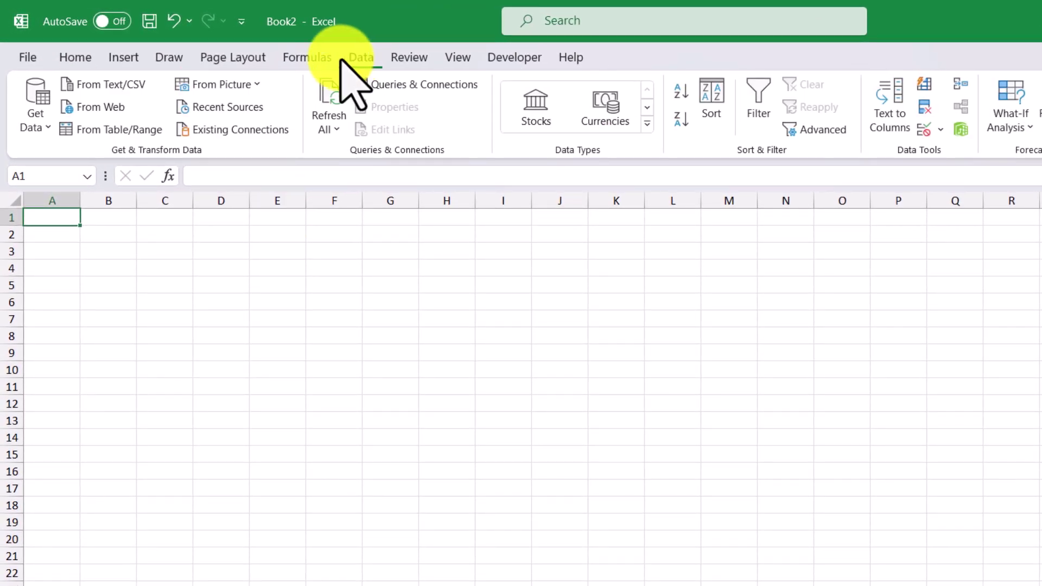
left_click(44, 106)
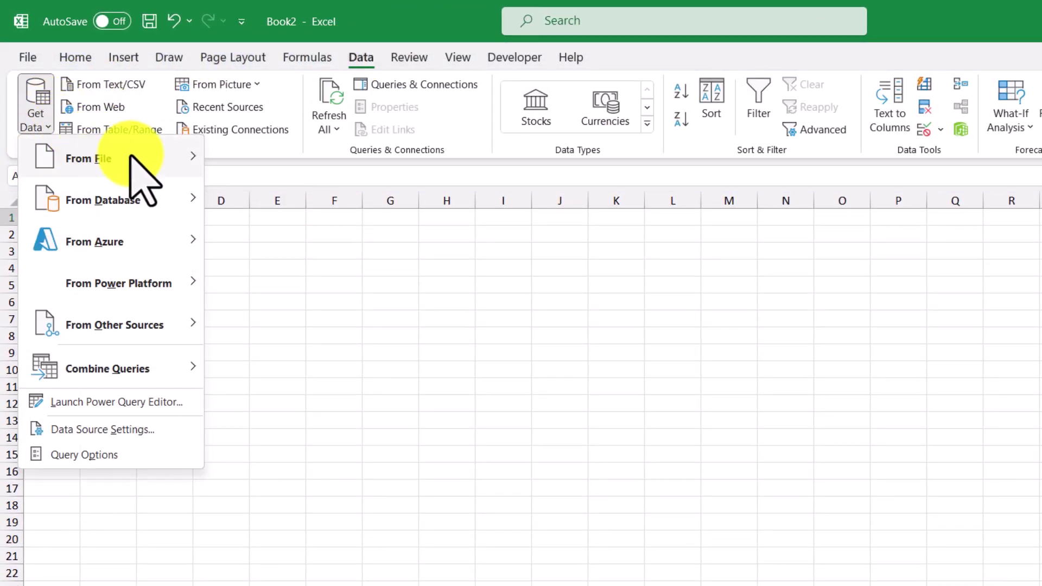
mouse_move(136, 163)
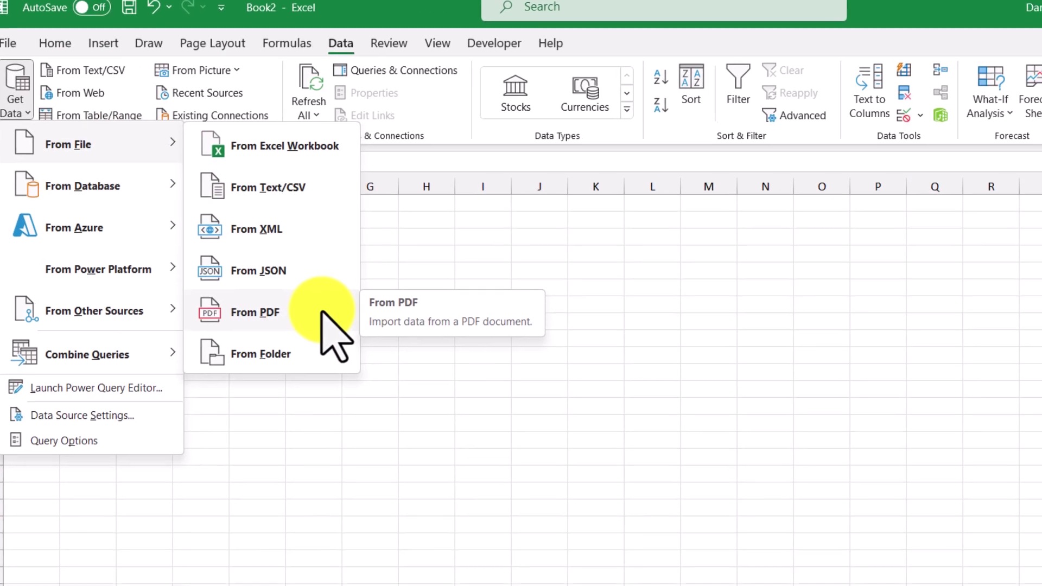
left_click(342, 325)
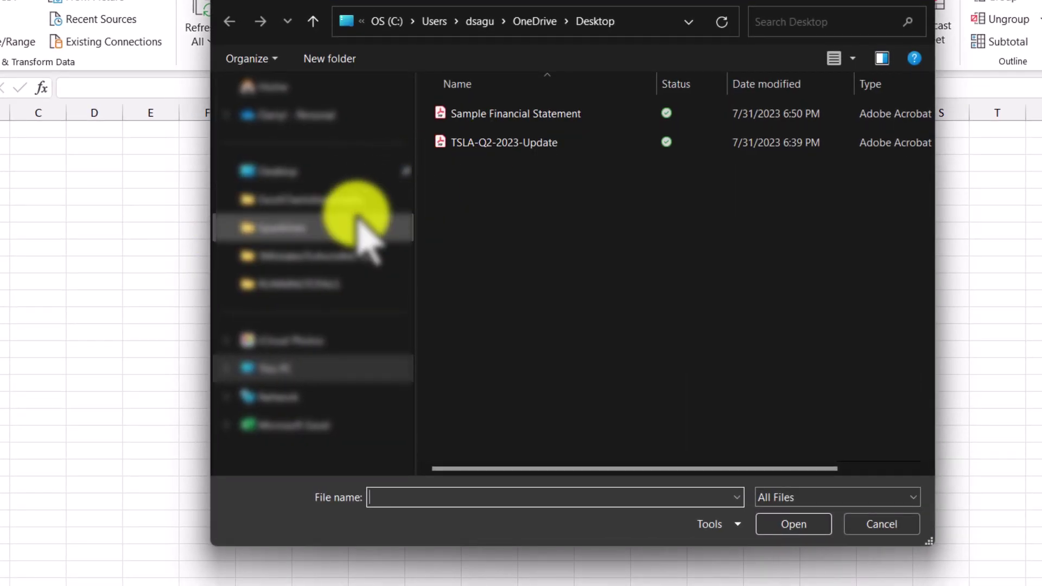
double_click(554, 114)
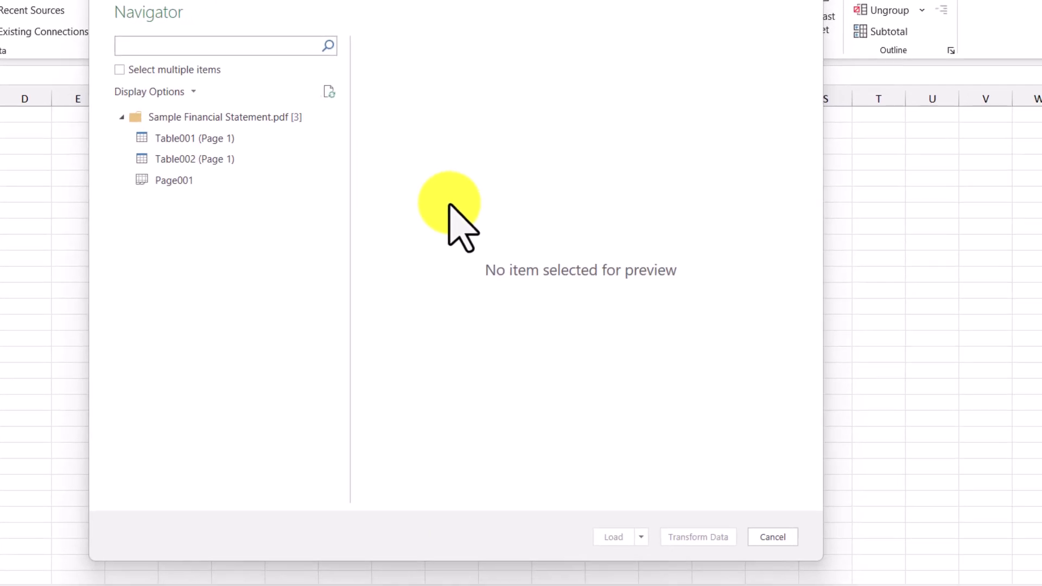
left_click(180, 154)
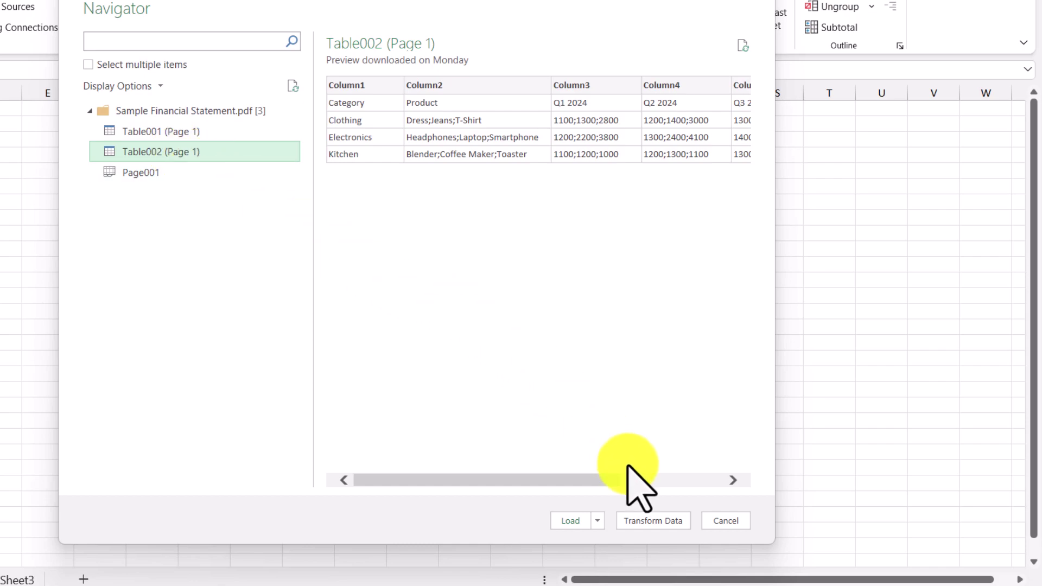
Step: Open Table002 in Power Query and promote its first row to headers: Category, Product, Q1–Q4 2024
left_click(681, 522)
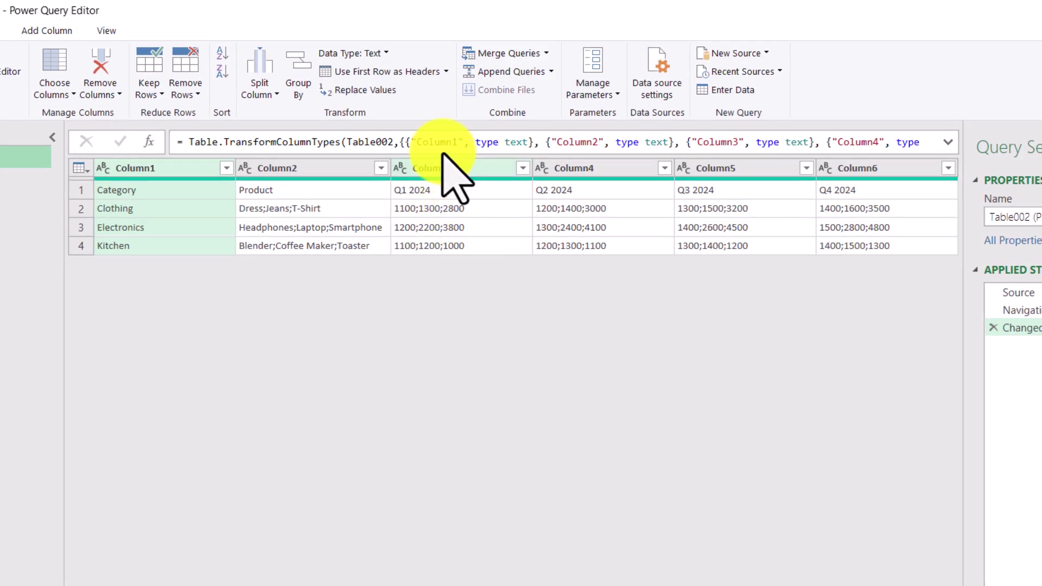
left_click(416, 71)
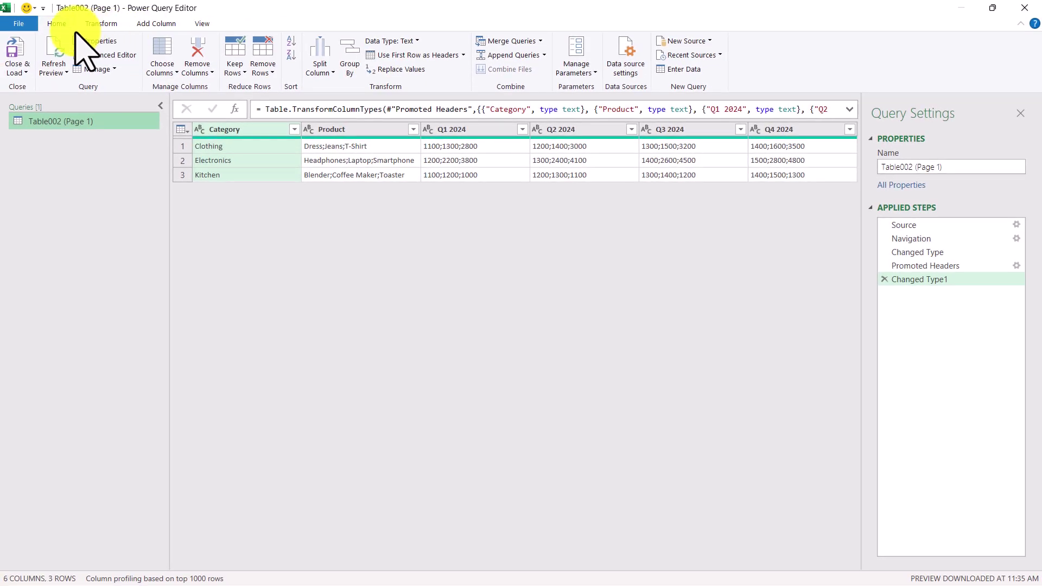
Step: Load the Table002 query into Book2 and inspect the semicolon-joined values in cell C2
left_click(16, 43)
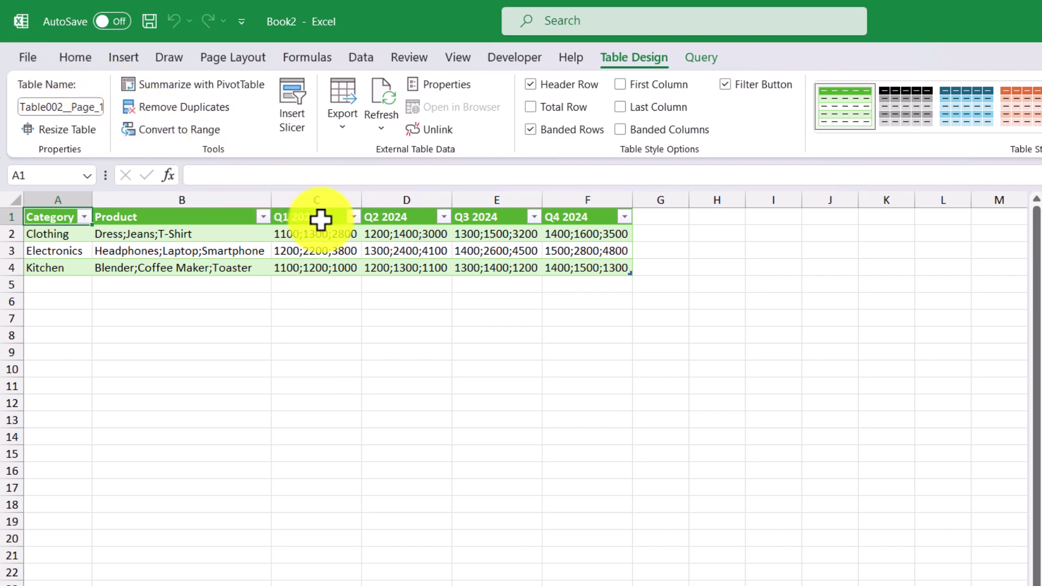
left_click(334, 234)
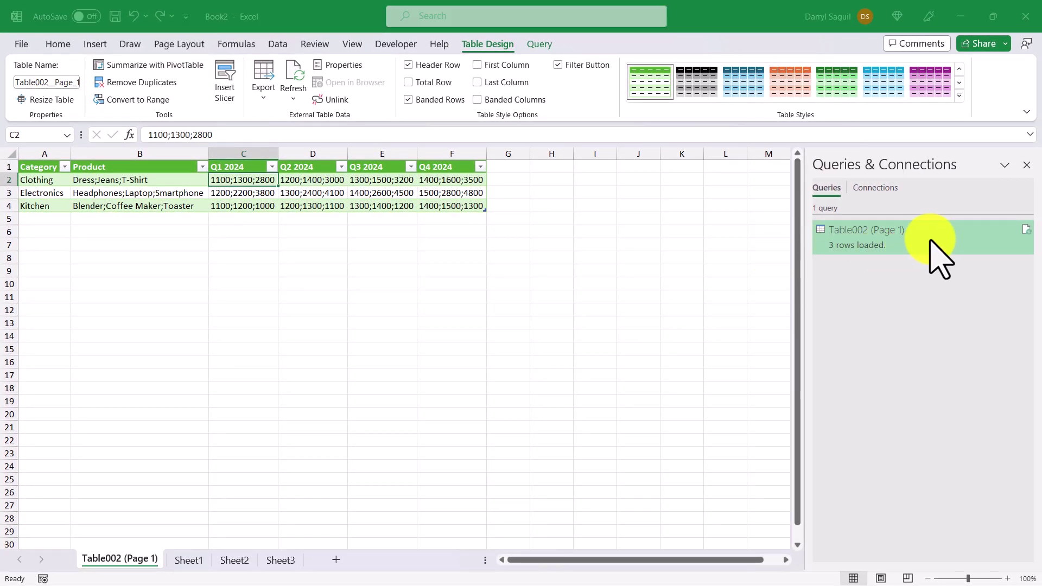
Step: Reopen Table002, unpivot all columns except Category into 15 Attribute/Value rows, and select Value
double_click(940, 260)
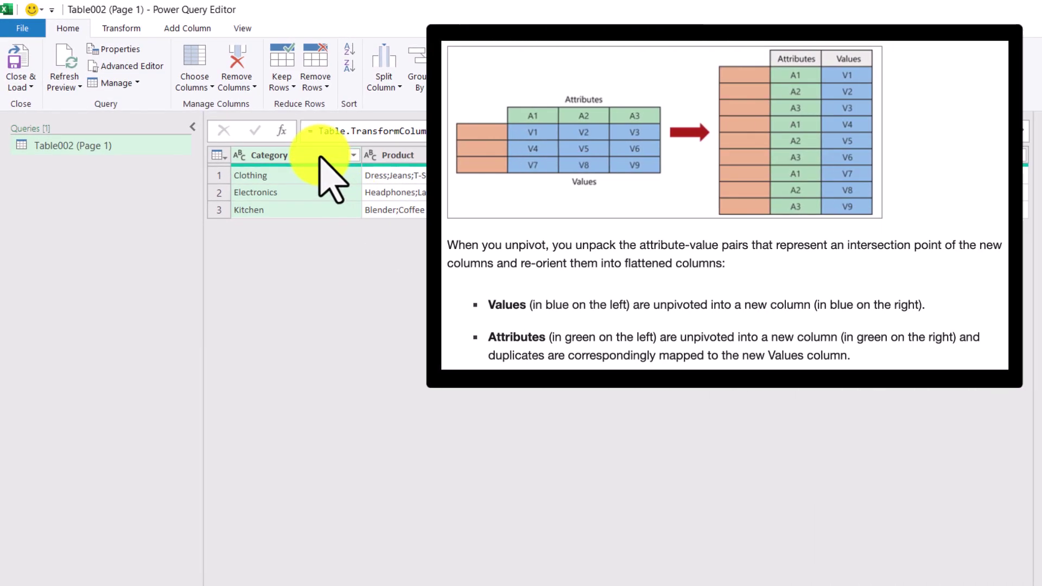
right_click(320, 157)
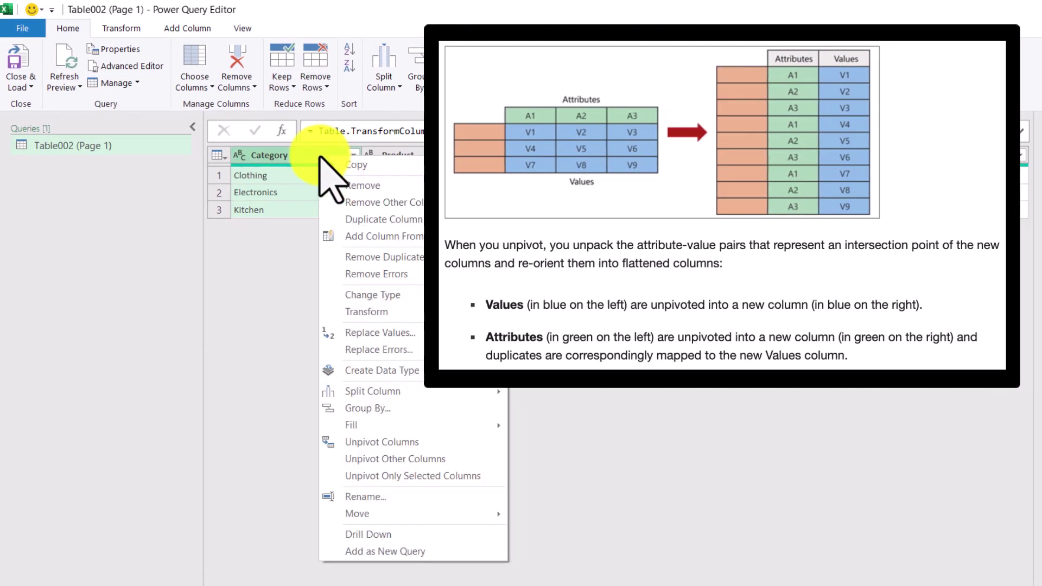
left_click(467, 461)
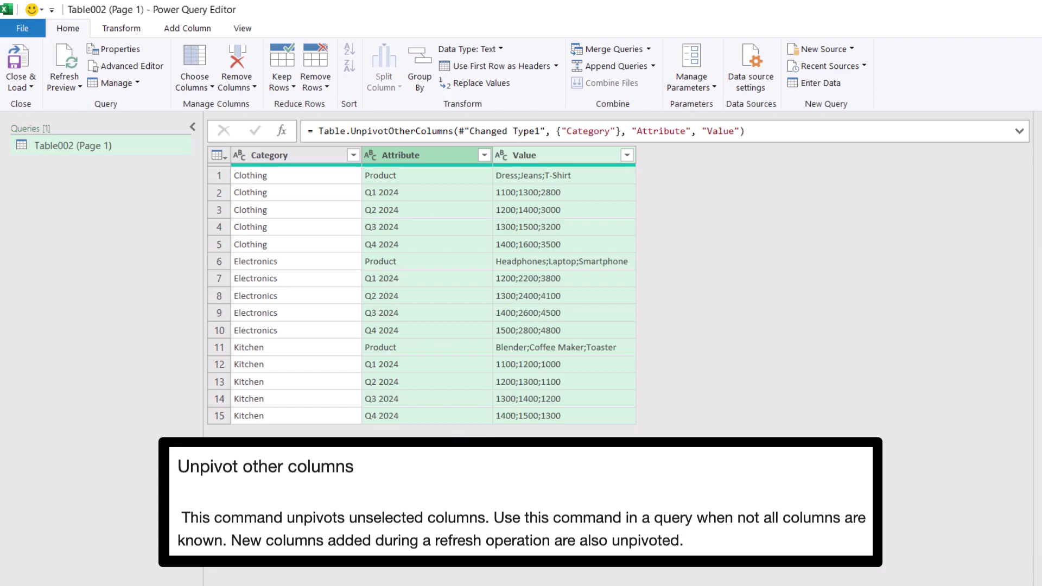
left_click(559, 157)
Step: Split the Value column at each semicolon into Value.1, Value.2 and Value.3, typed as text
right_click(571, 158)
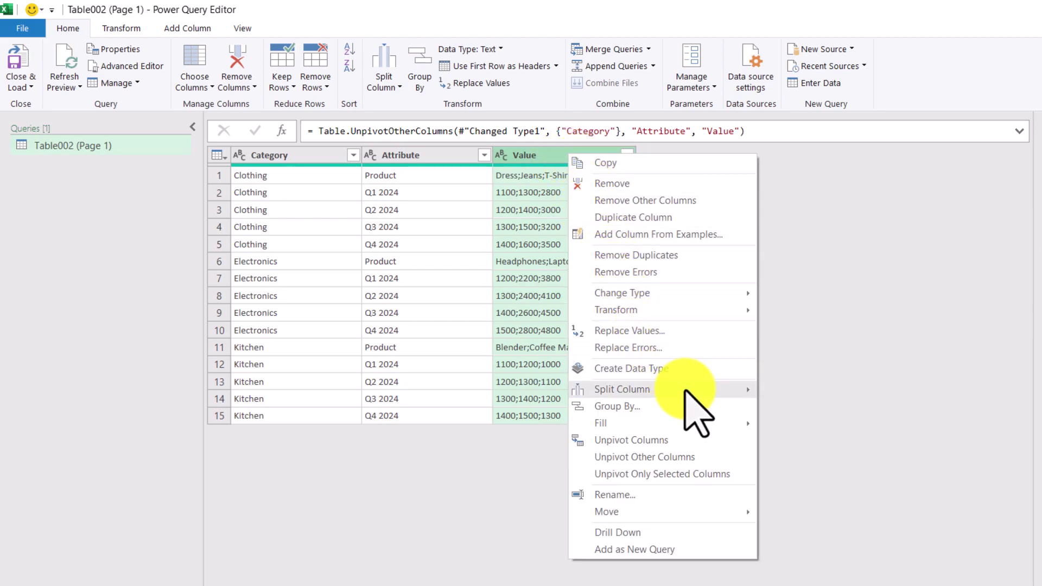
mouse_move(687, 391)
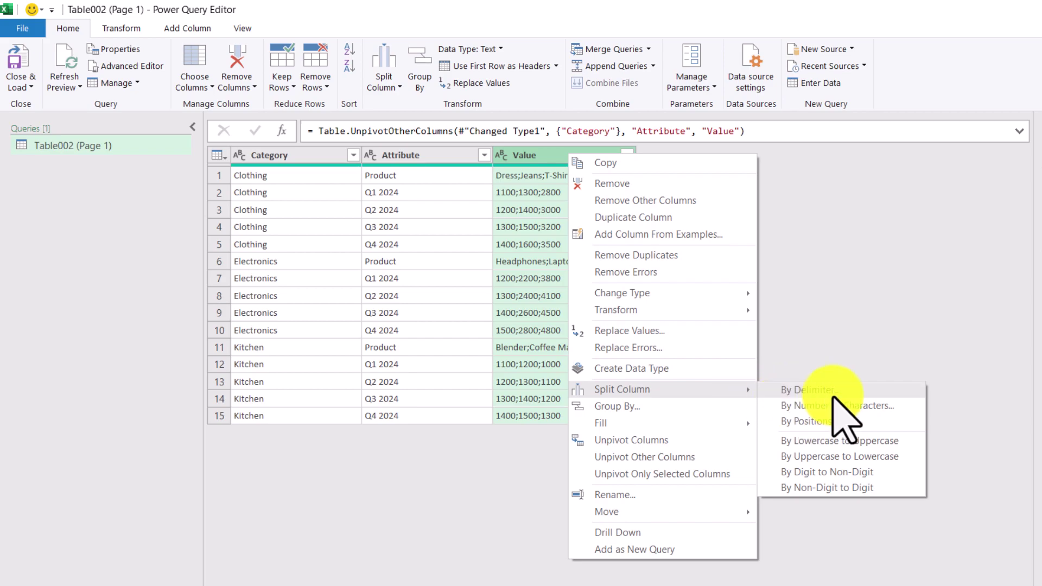
left_click(868, 392)
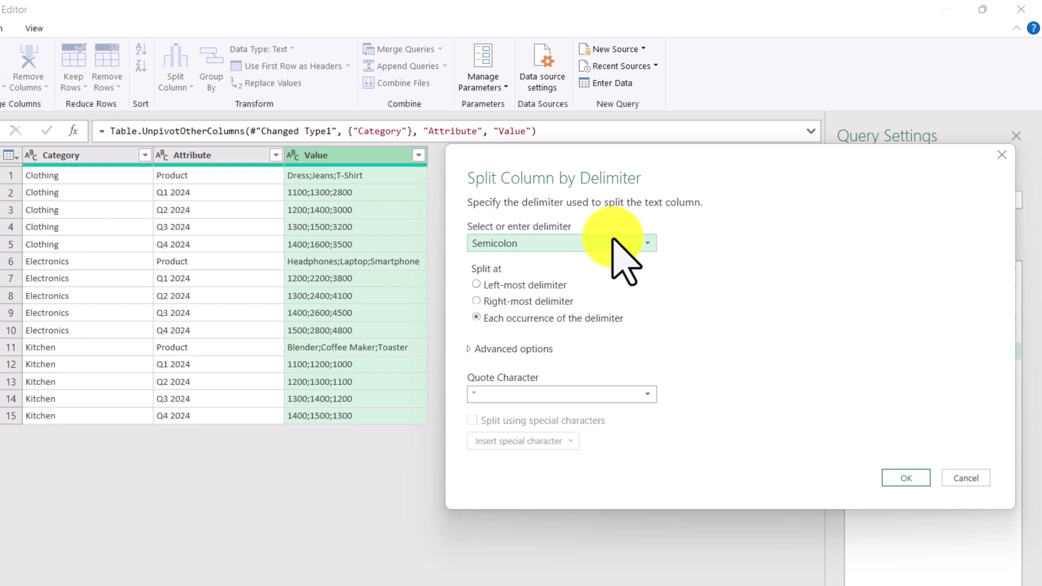
left_click(891, 480)
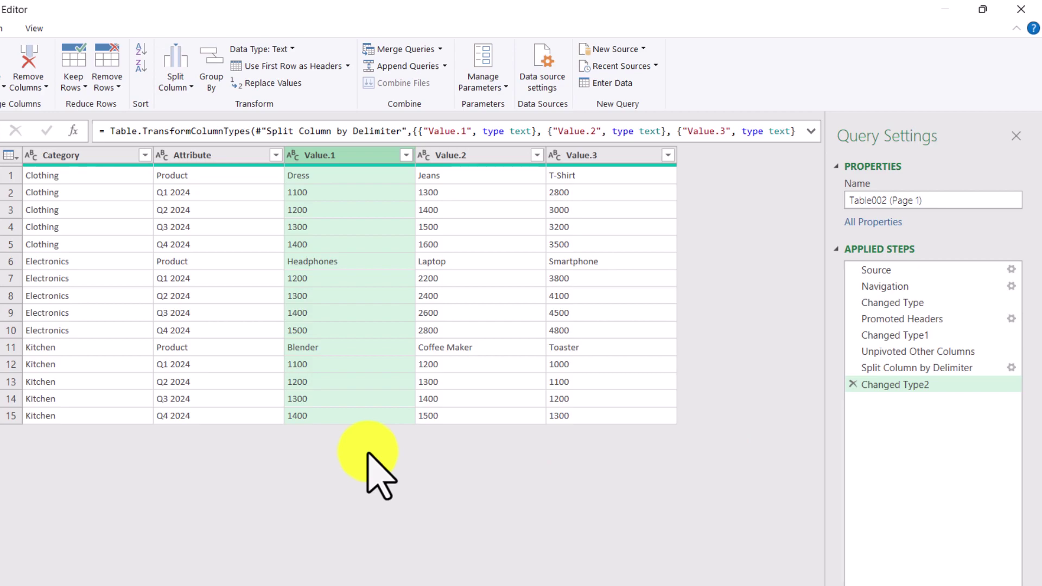
Step: Unpivot Value.1–Value.3 into Attribute.1 and Value columns, leaving one value per row
left_click(503, 157, "shift")
left_click(621, 157, "shift")
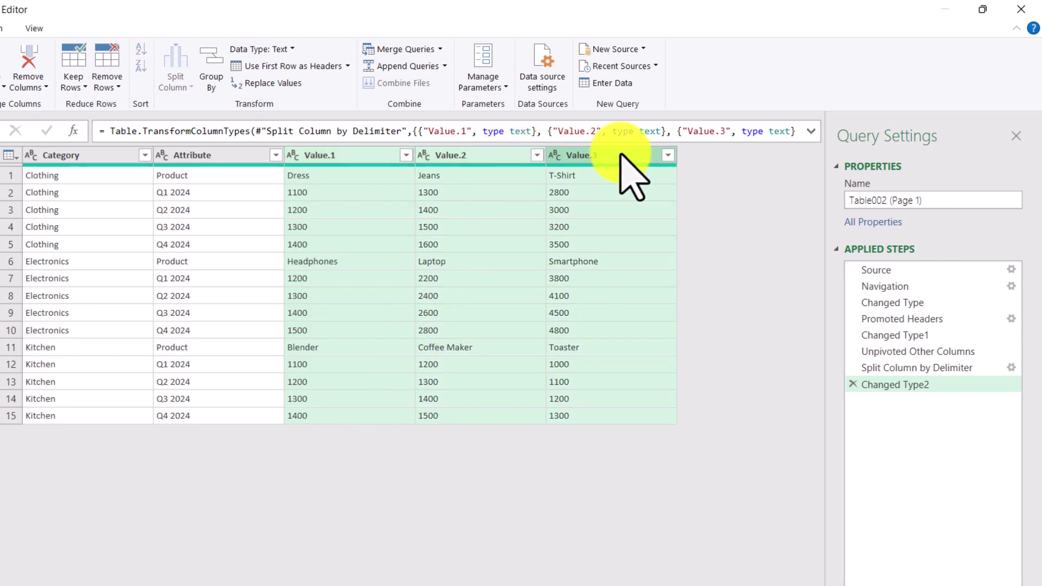
right_click(620, 155)
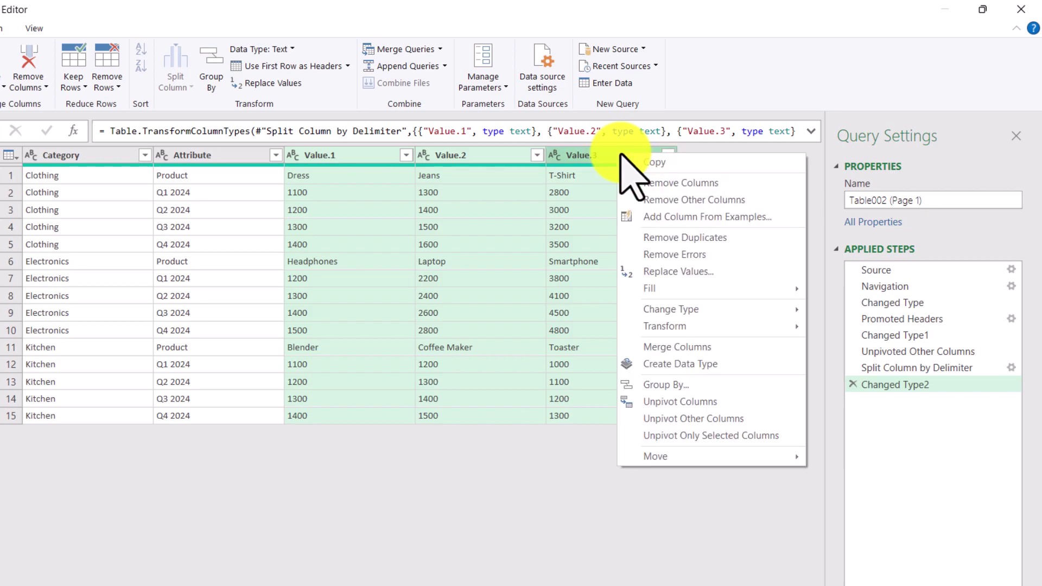
left_click(758, 403)
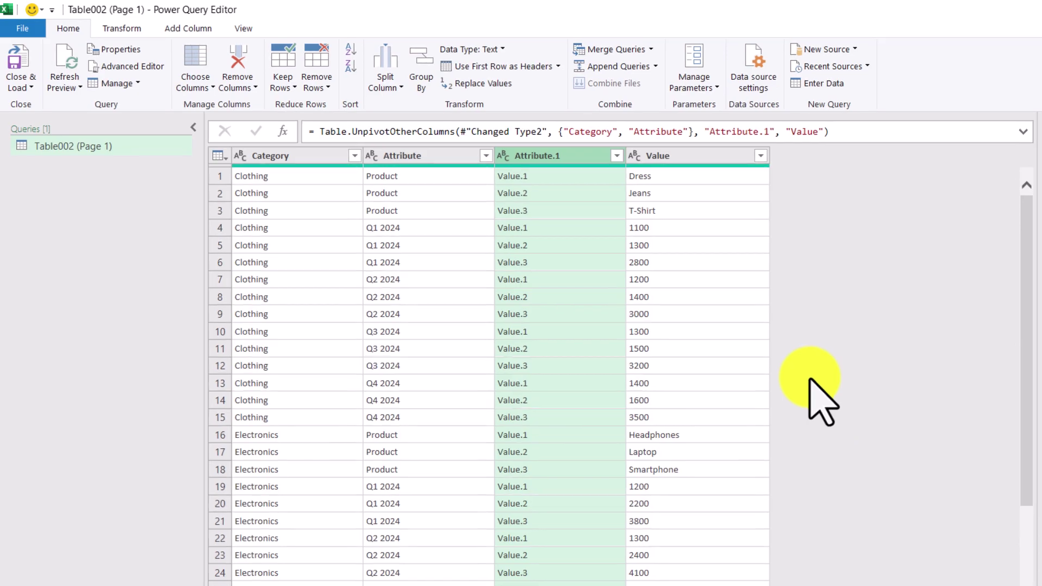
Step: Pivot the Attribute column on Value with Don't Aggregate, giving one row per product
left_click(436, 160)
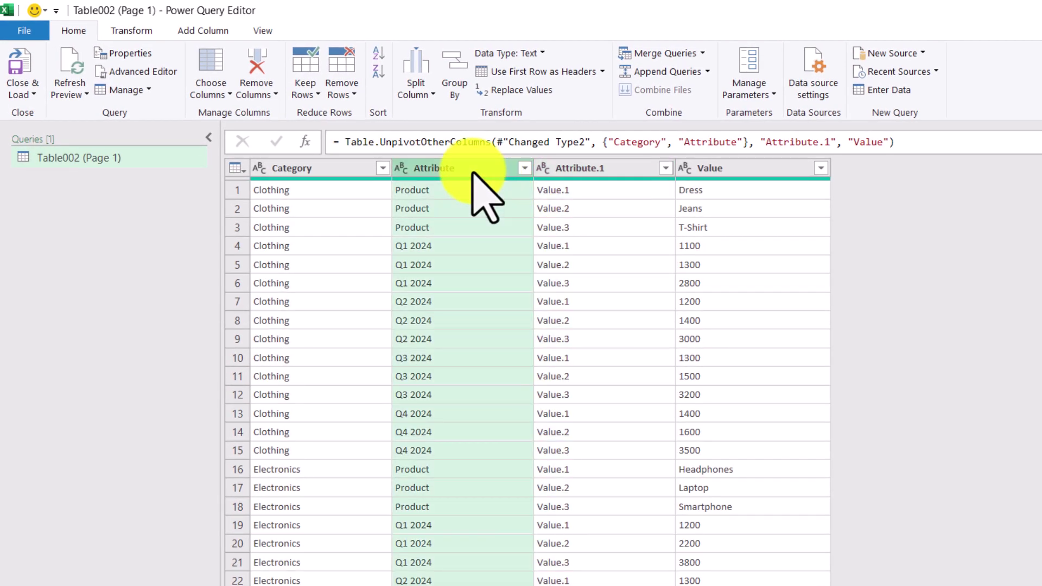
left_click(145, 31)
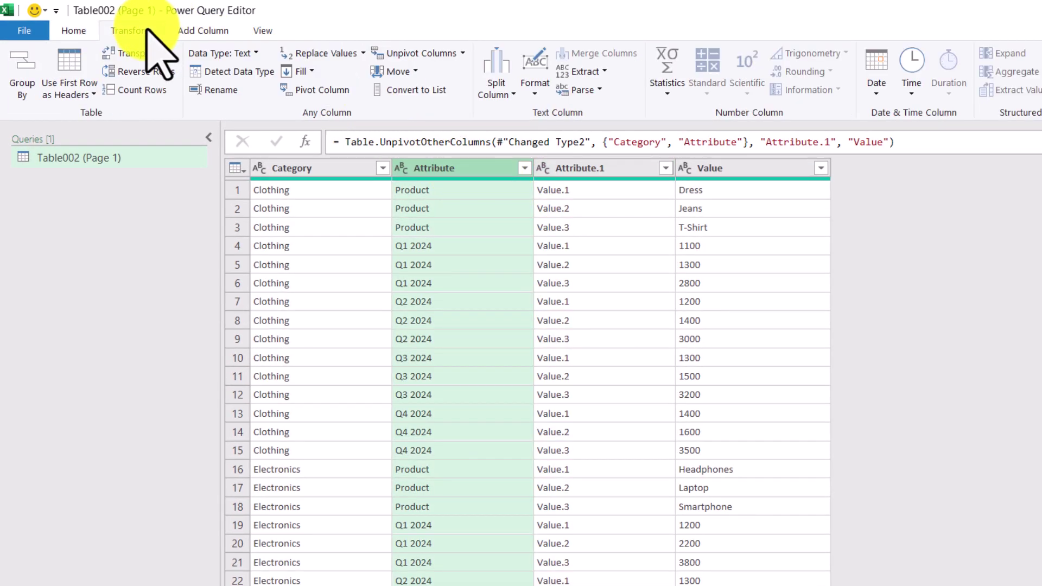
left_click(342, 97)
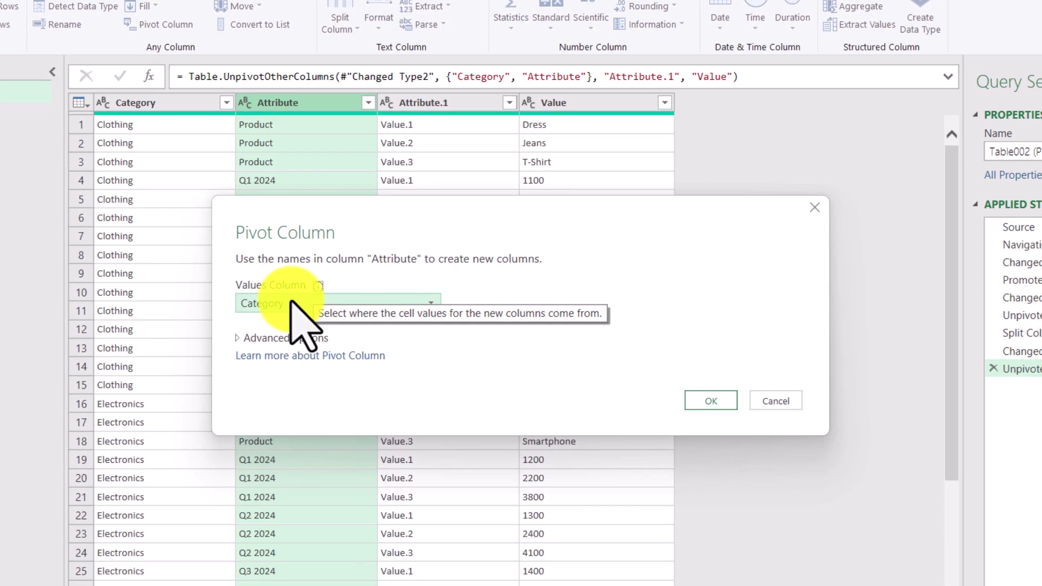
left_click(449, 367)
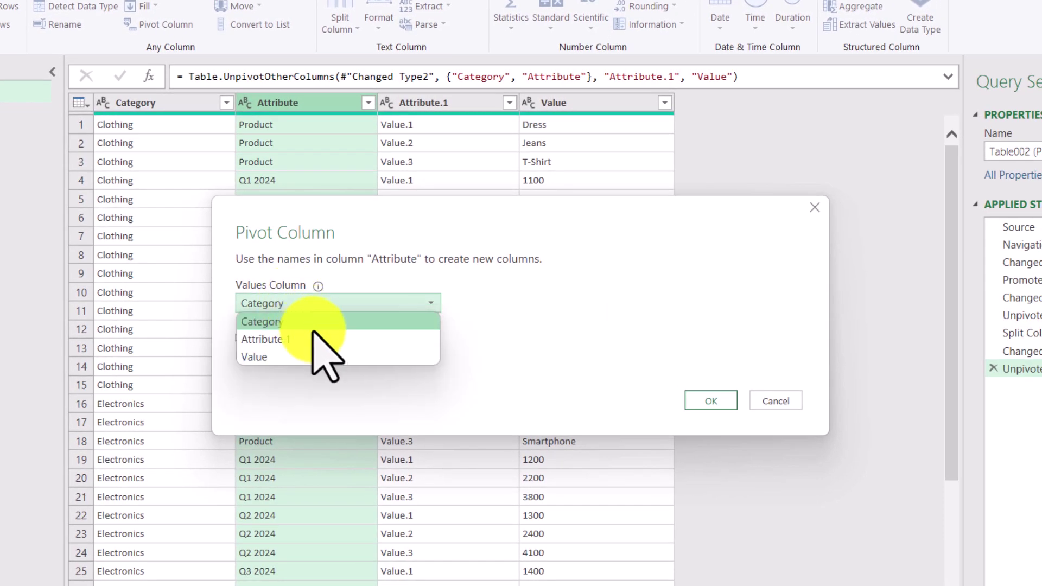
left_click(411, 361)
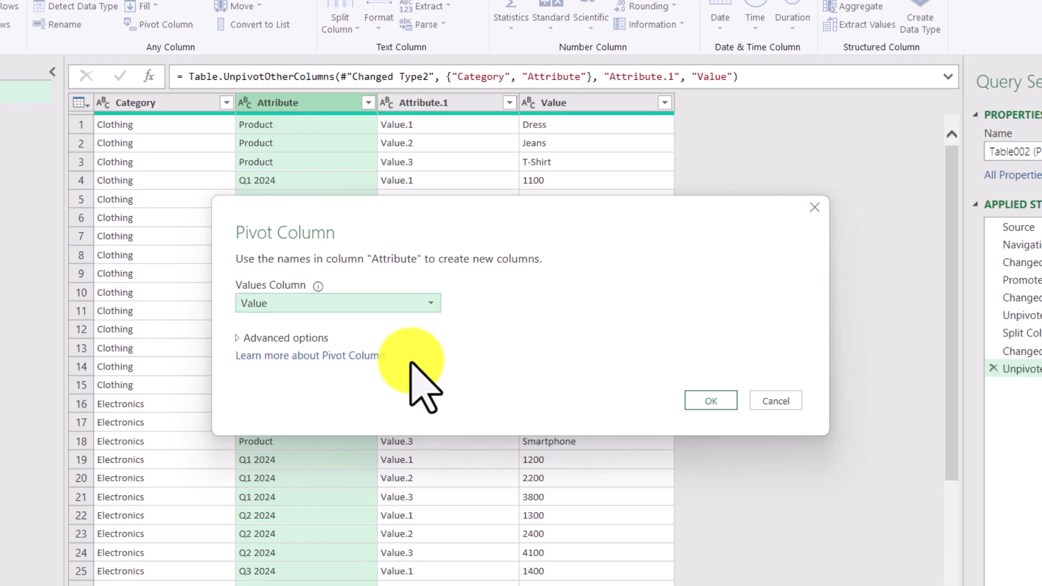
left_click(238, 338)
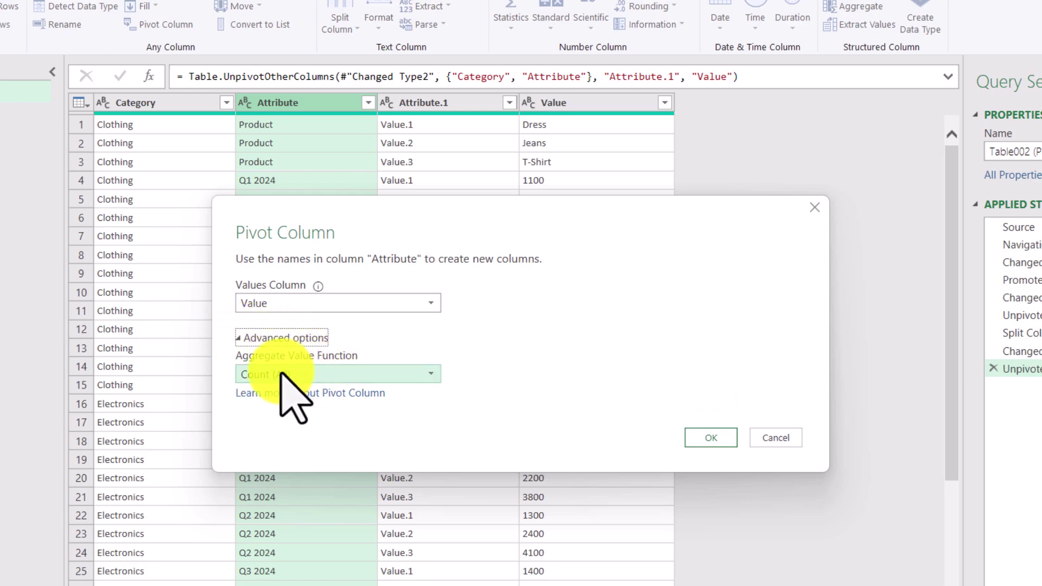
left_click(426, 375)
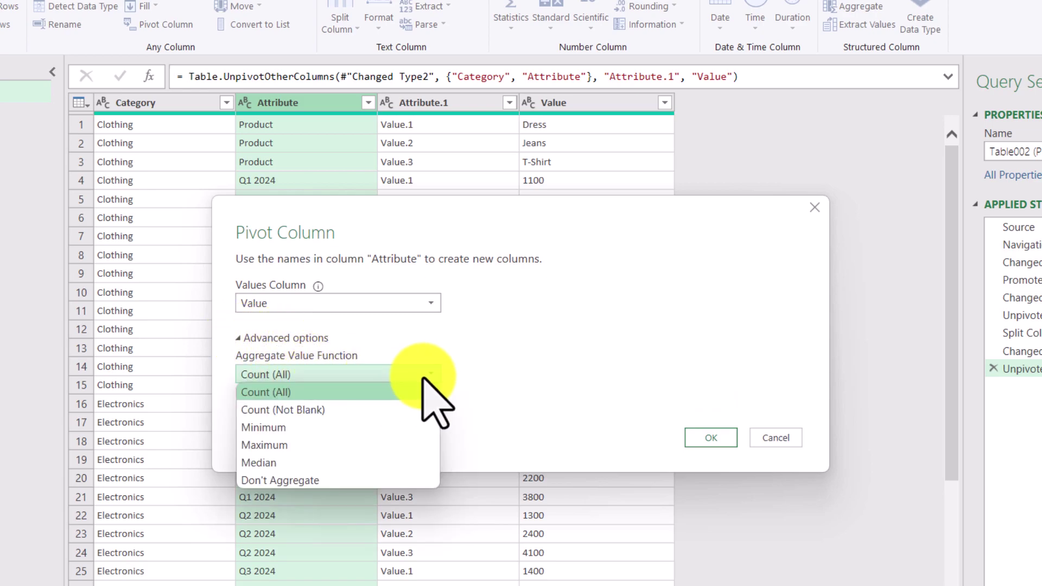
left_click(347, 480)
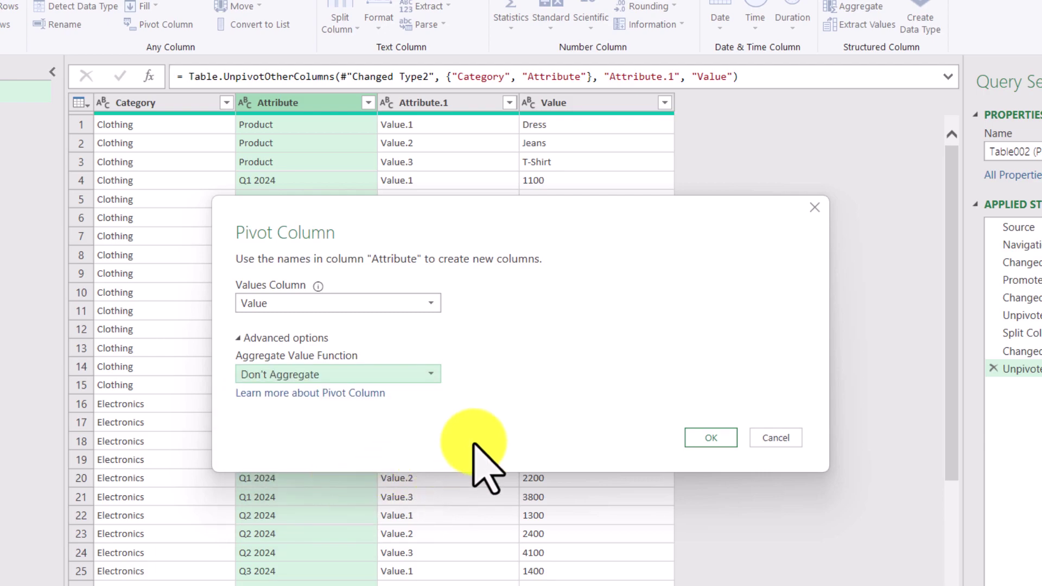
left_click(726, 438)
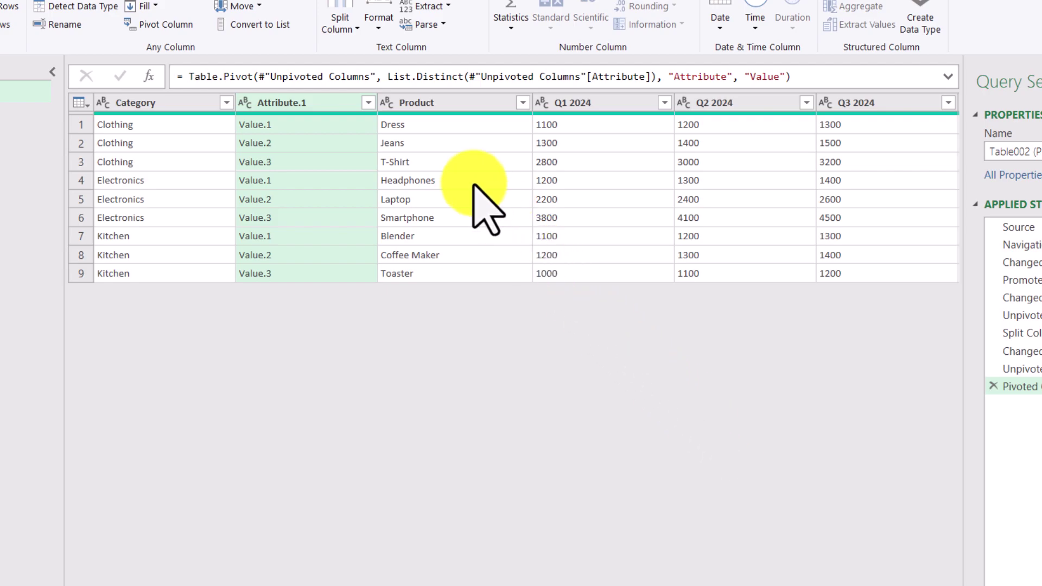
Step: Remove the Attribute.1 column and change Q1–Q4 2024 to the Whole Number type
right_click(324, 101)
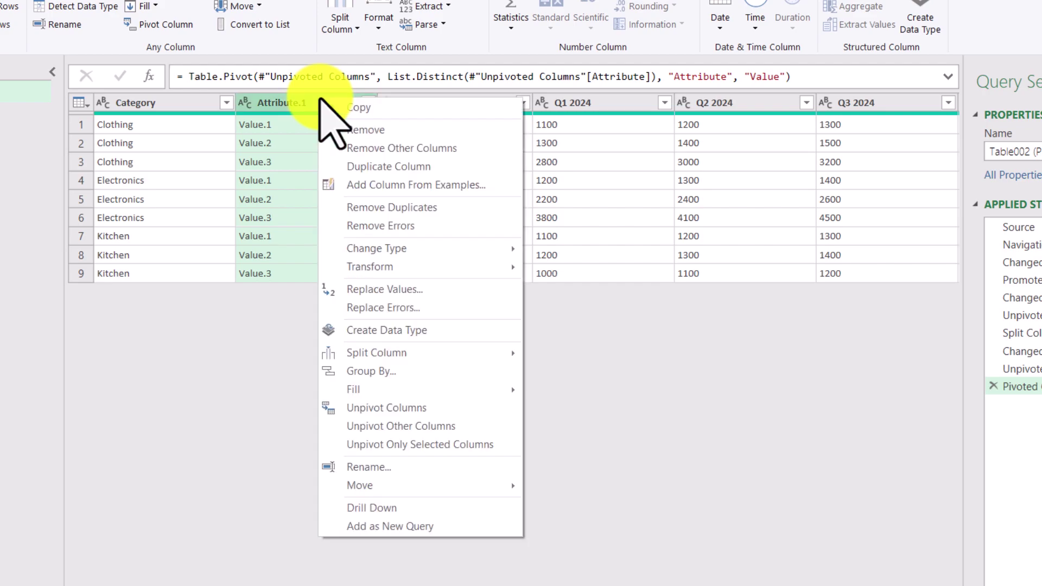
left_click(420, 133)
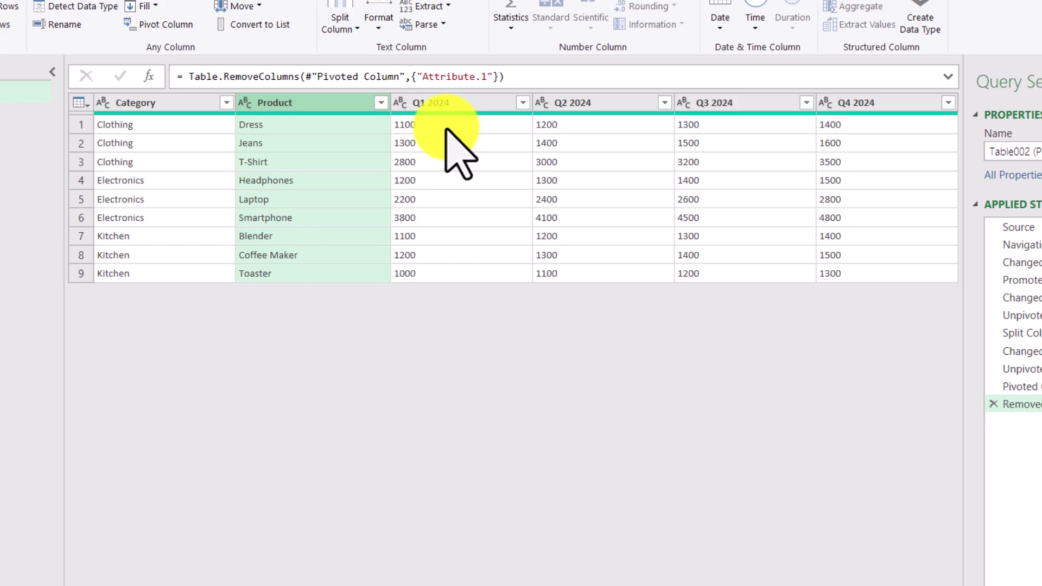
left_click(480, 109)
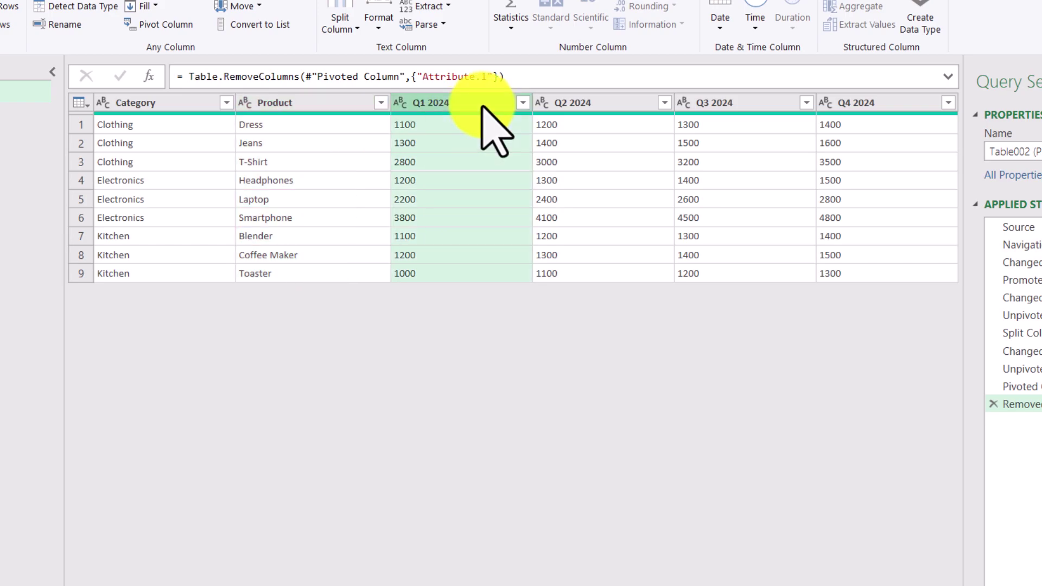
left_click(617, 108, "ctrl")
left_click(754, 106, "ctrl")
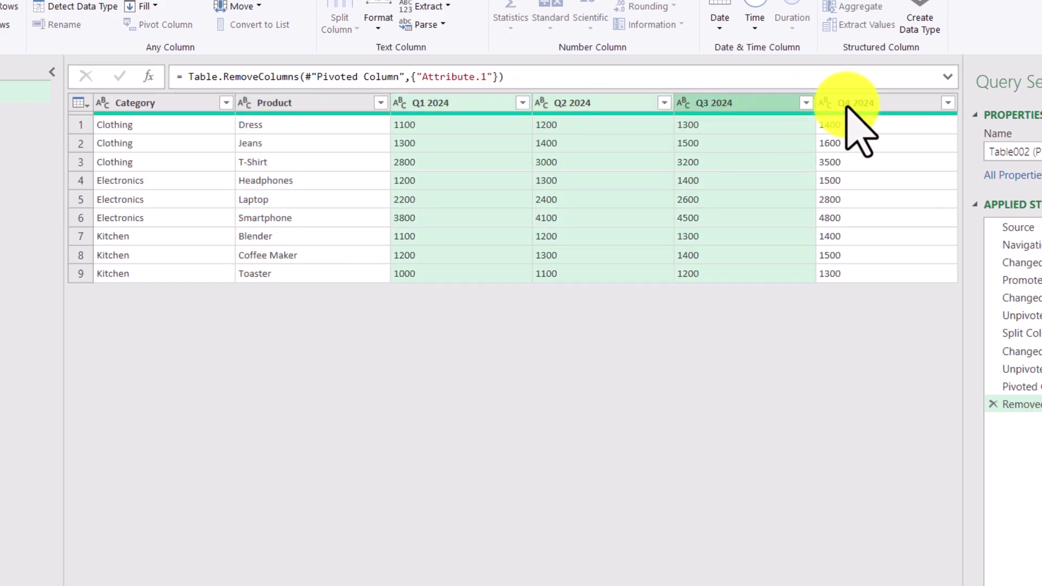
left_click(854, 109, "ctrl")
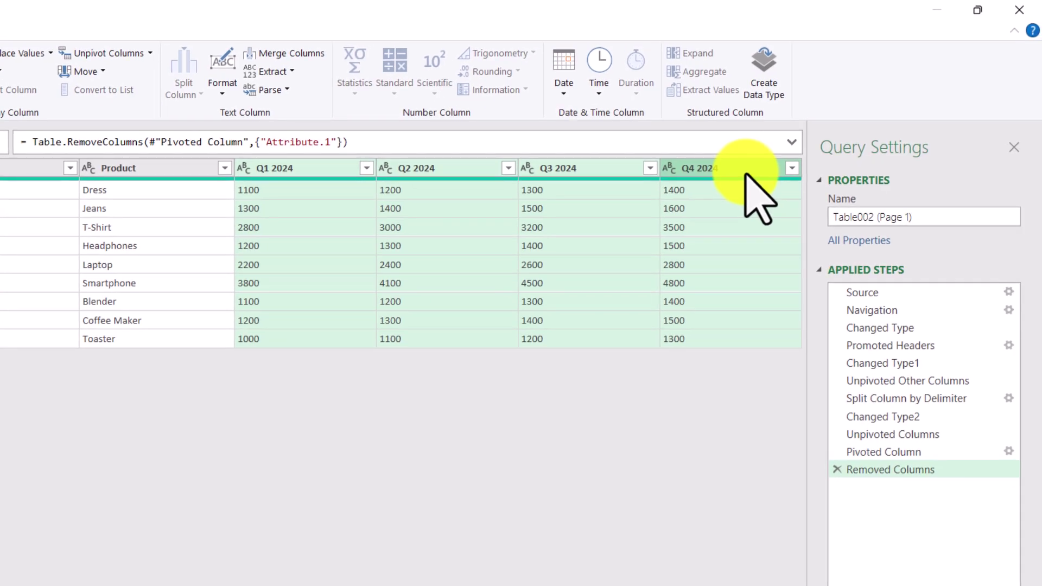
right_click(759, 197)
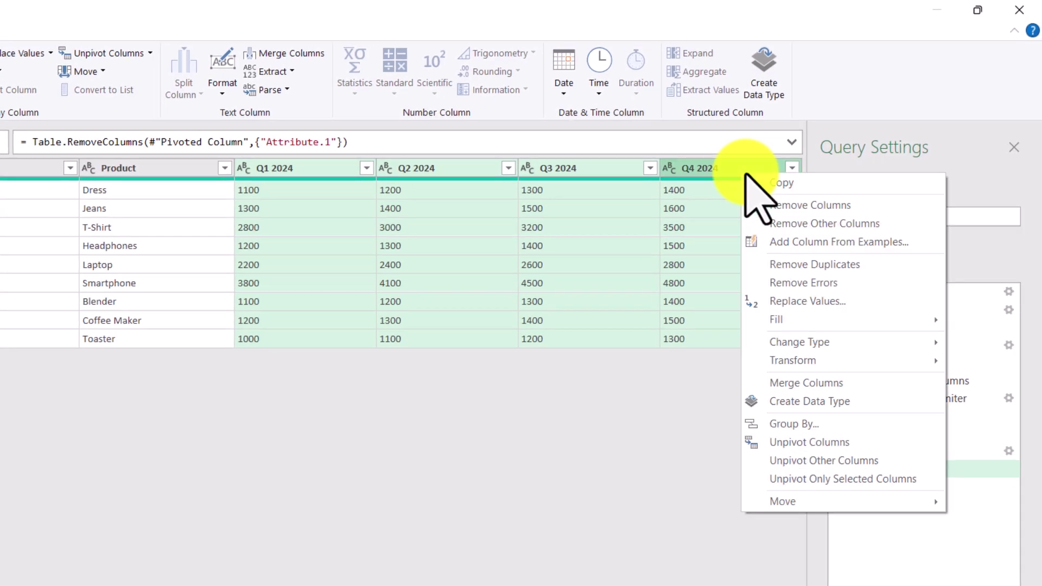
mouse_move(811, 342)
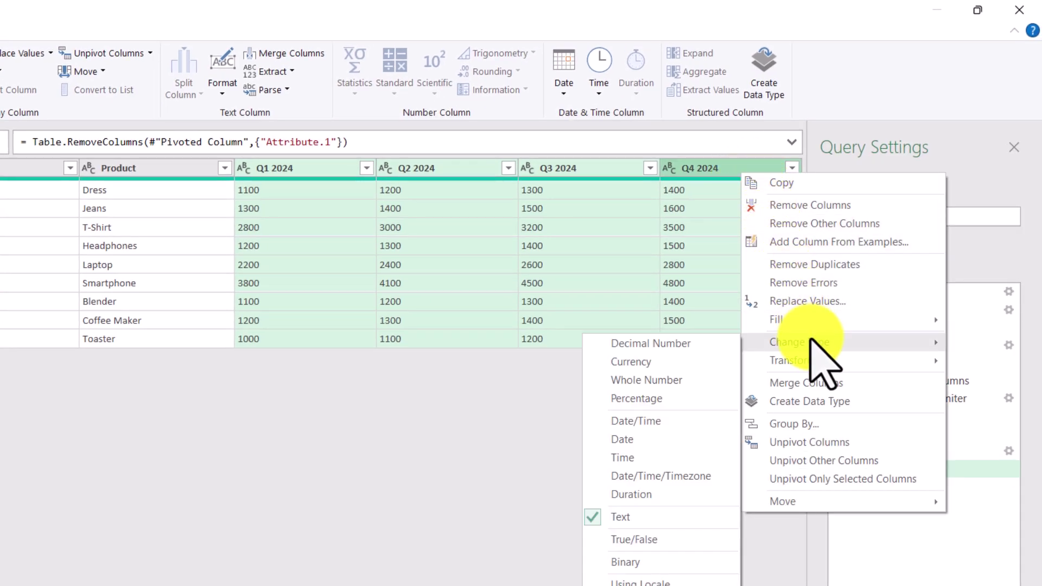
left_click(706, 405)
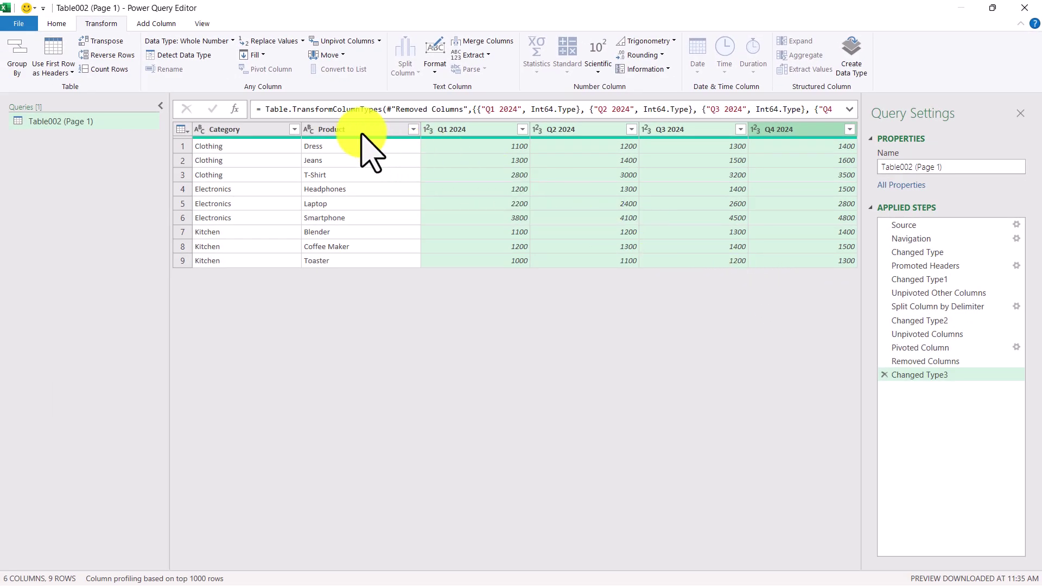
Step: Load the query to the worksheet and filter the Category column to Clothing only
left_click(55, 24)
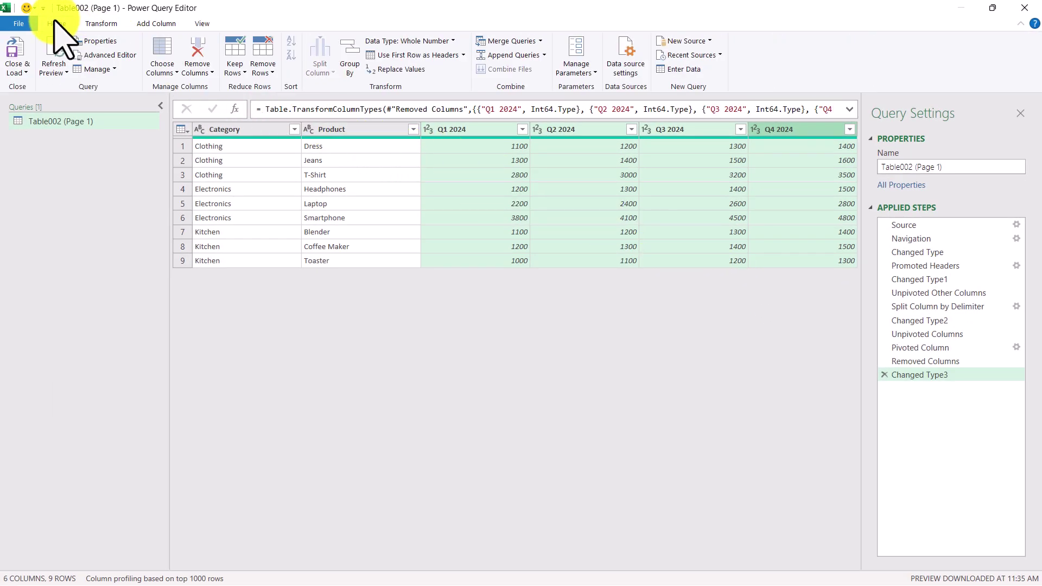
left_click(19, 43)
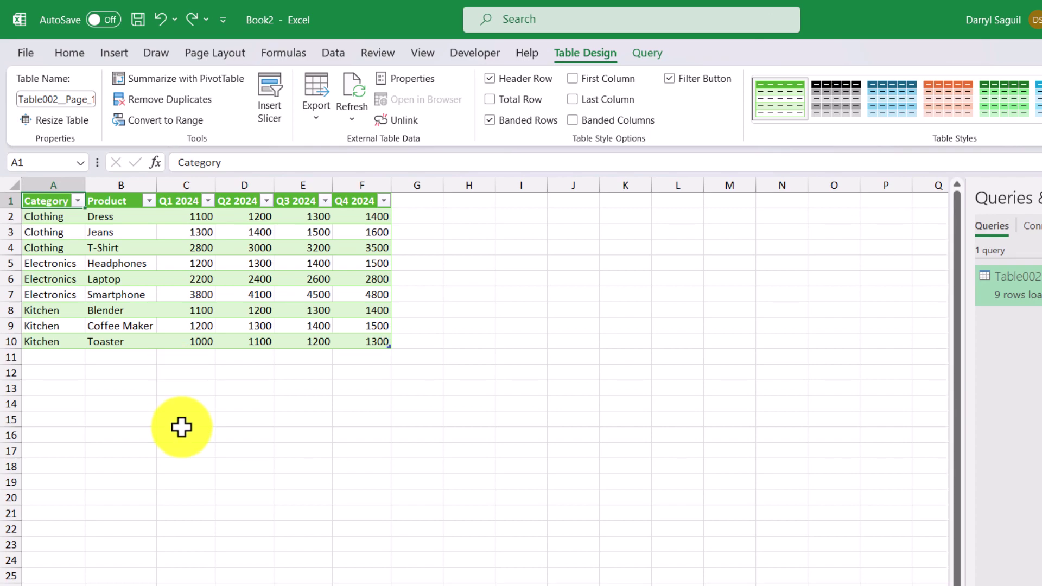
left_click(77, 201)
left_click(57, 396)
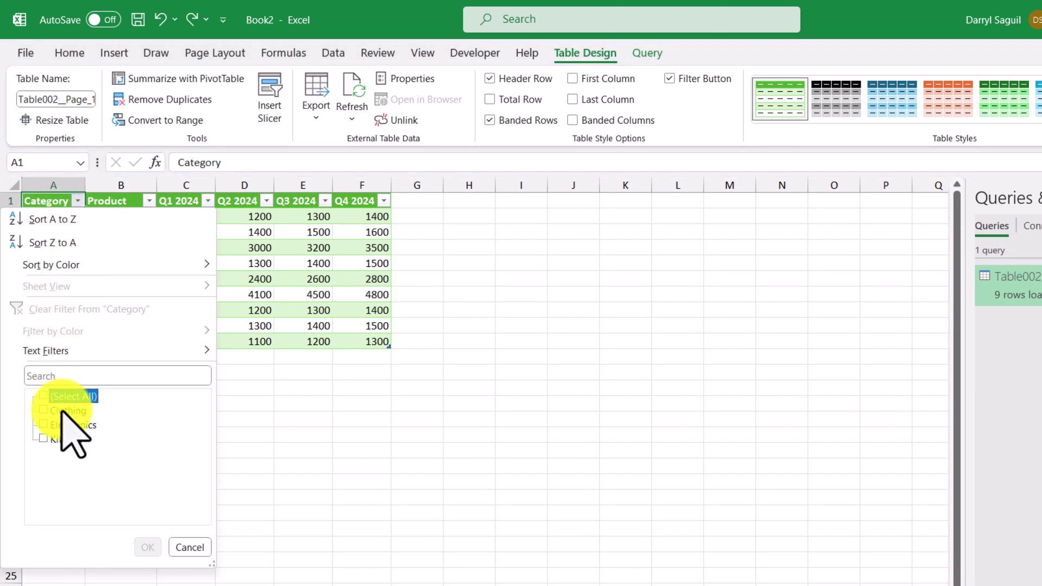
left_click(62, 411)
left_click(154, 545)
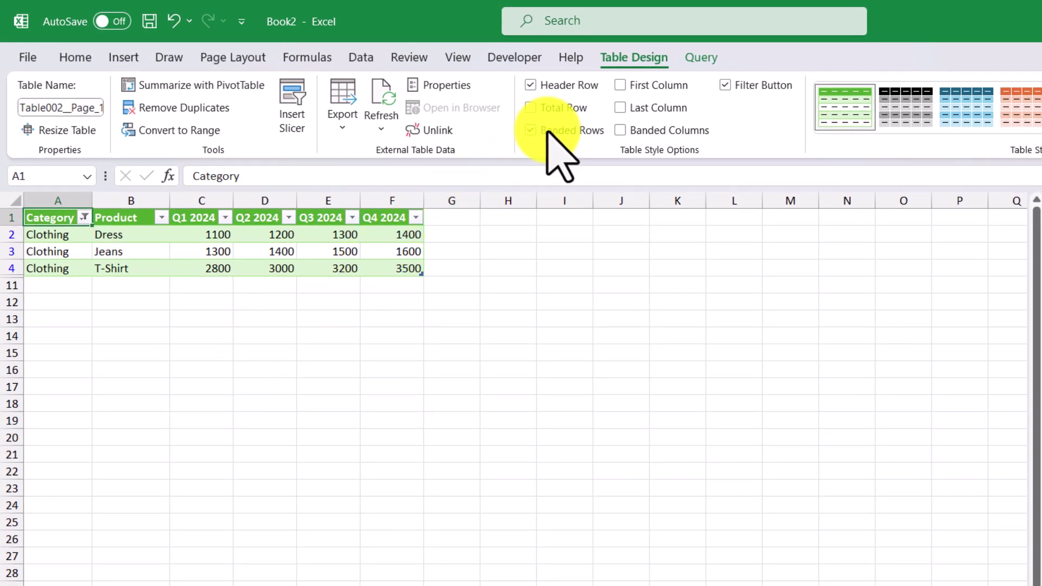
Step: Add a Total row summing Q1–Q4 2024 to 5200, 5600, 6000 and 6500
left_click(564, 110)
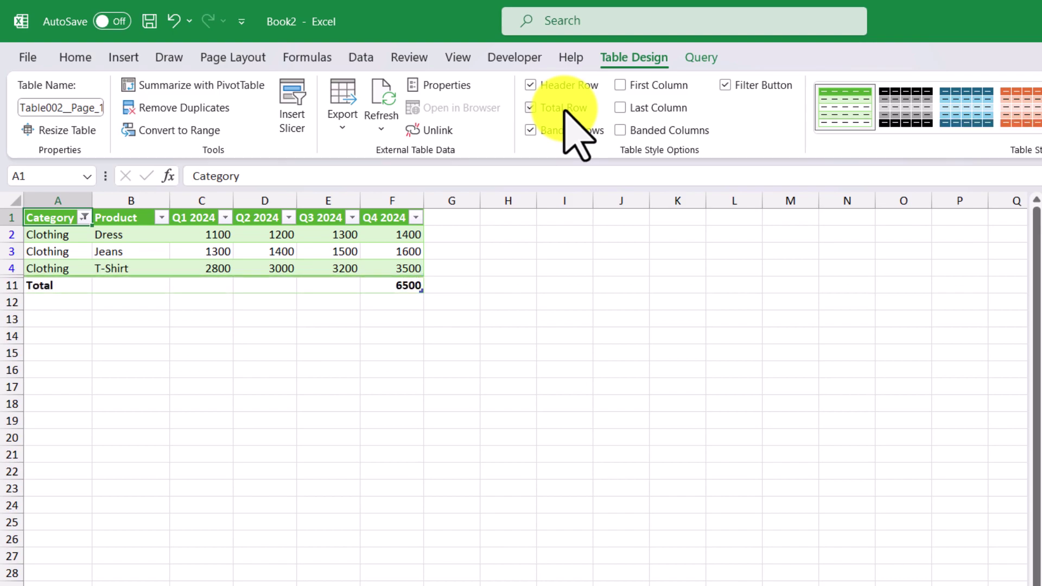
left_click(387, 284)
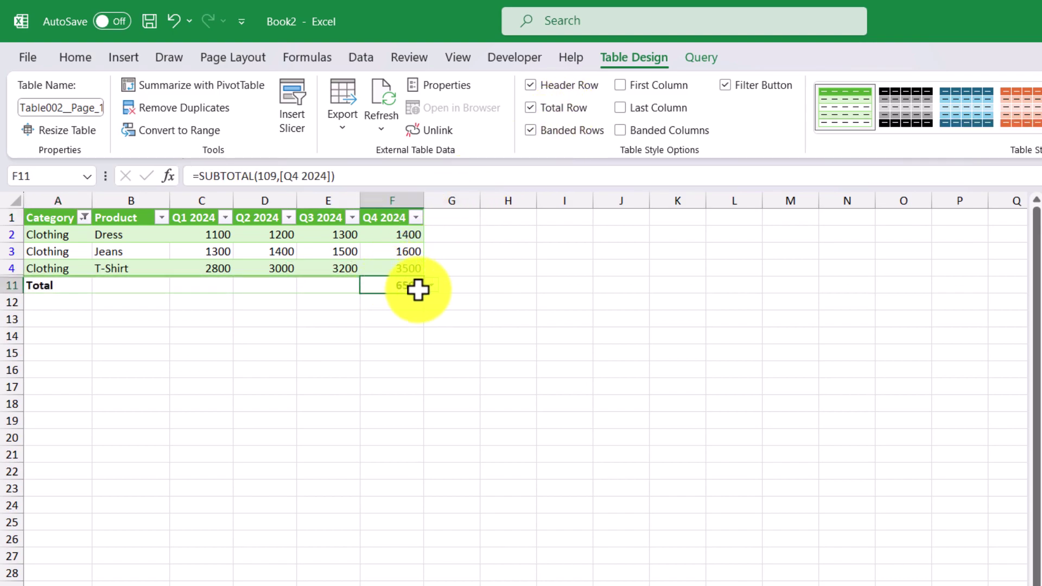
left_click_drag(368, 298, 188, 296)
left_click(183, 326)
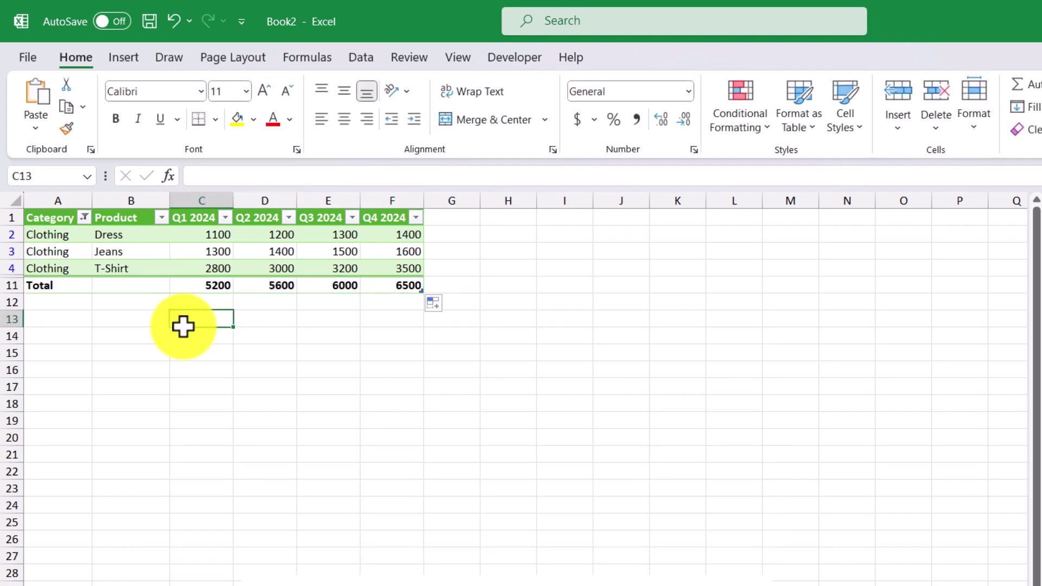